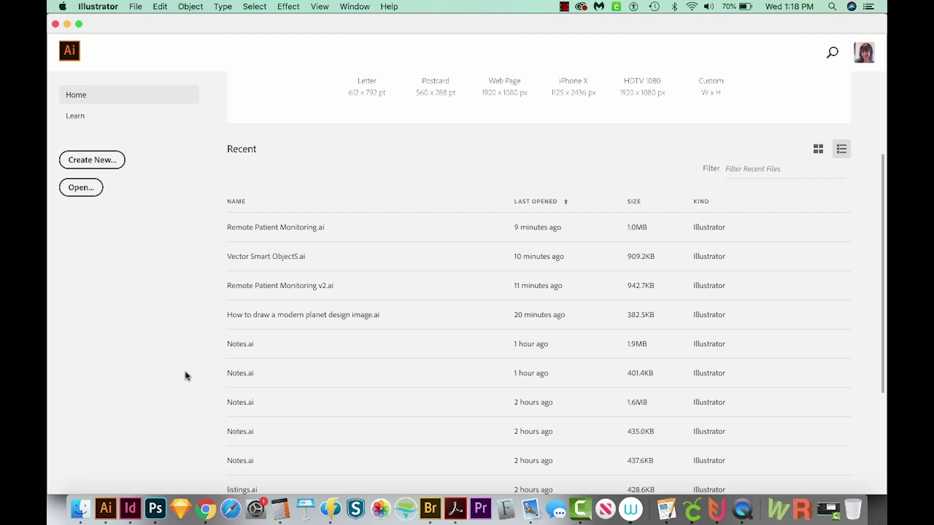
- Create a new document from the Print tab's Letter preset
{"action": "left_click", "coordinate": [97, 165]}
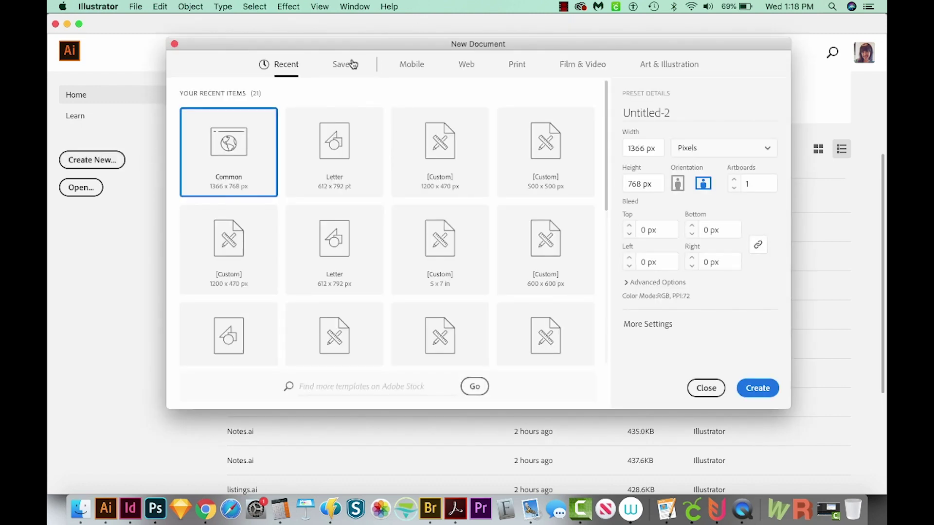
{"action": "left_click", "coordinate": [513, 68]}
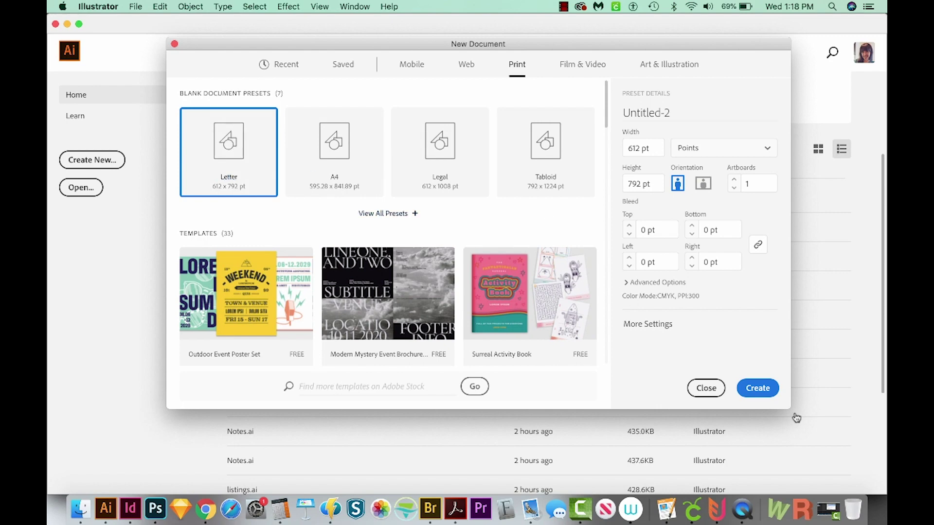
{"action": "left_click", "coordinate": [758, 389]}
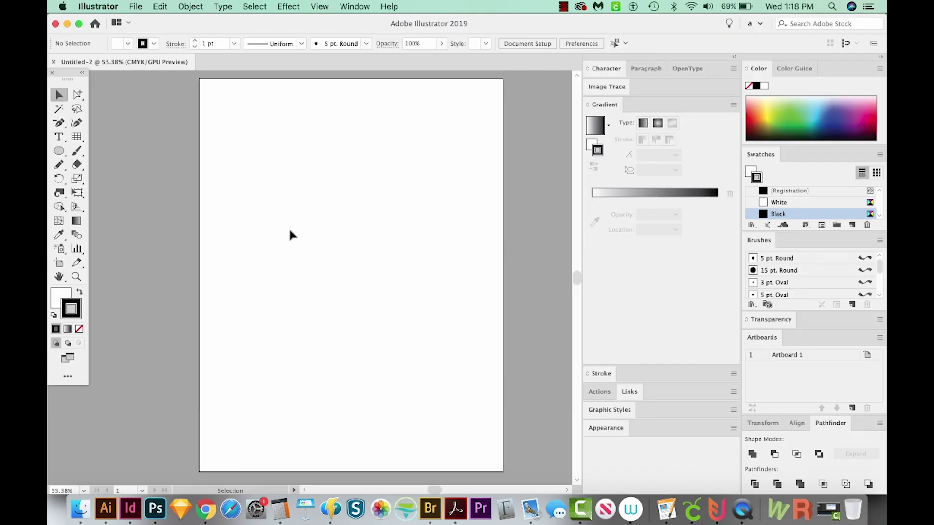
{"action": "key", "text": "m"}
- Draw a 306.882 pt square near the artboard's top-left, check its width, and turn on rulers
{"action": "left_click_drag", "start_coordinate": [249, 128], "coordinate": [371, 278]}
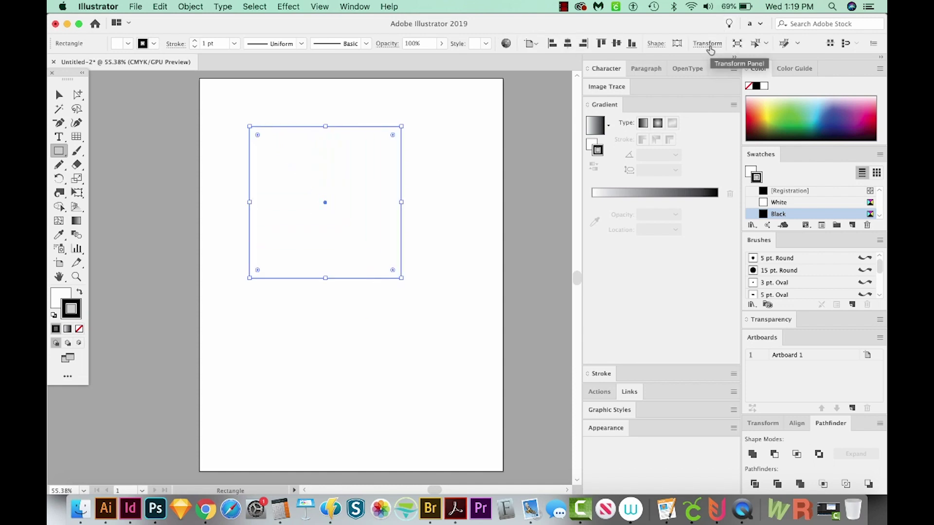
{"action": "left_click", "coordinate": [708, 45]}
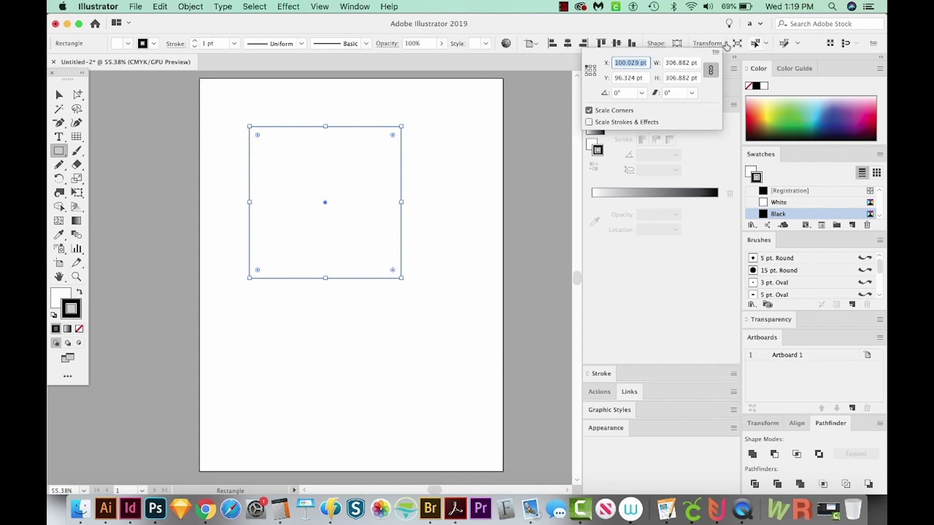
{"action": "left_click", "coordinate": [355, 7]}
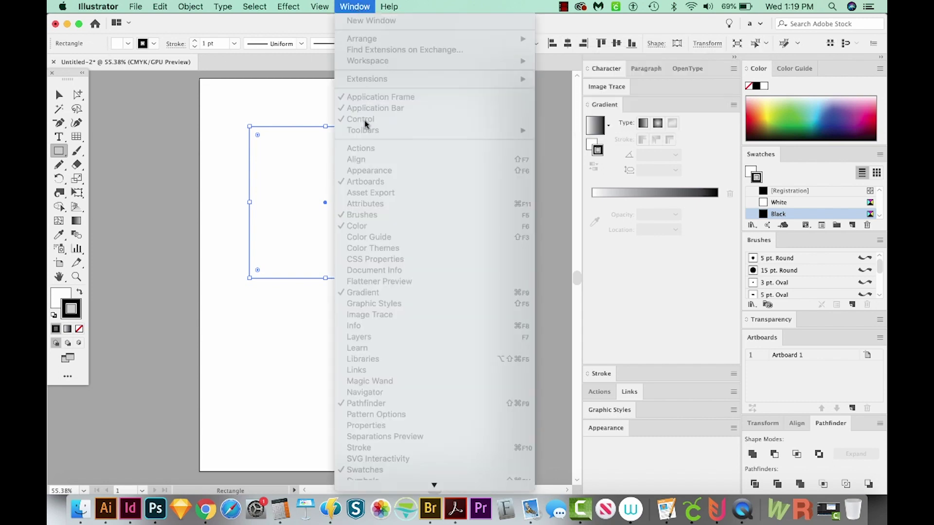
{"action": "left_click", "coordinate": [567, 11]}
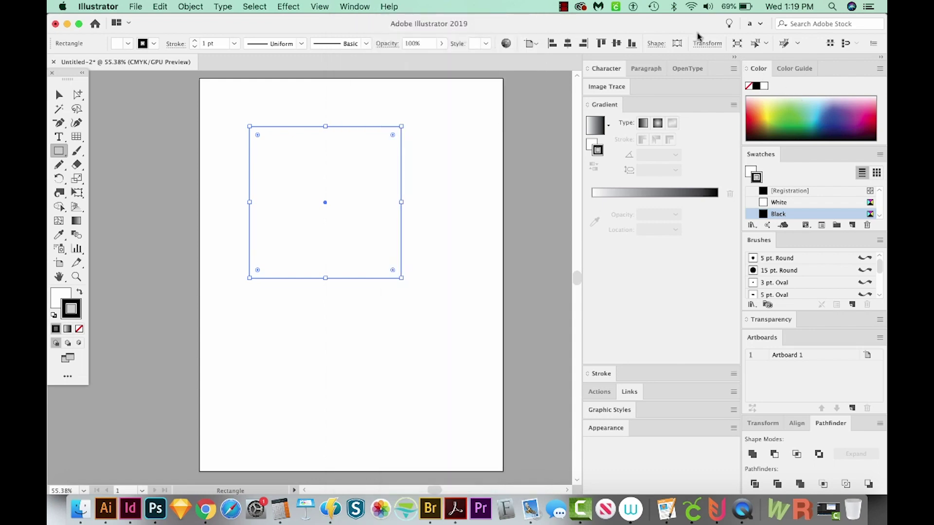
{"action": "left_click", "coordinate": [707, 43]}
{"action": "left_click", "coordinate": [685, 62]}
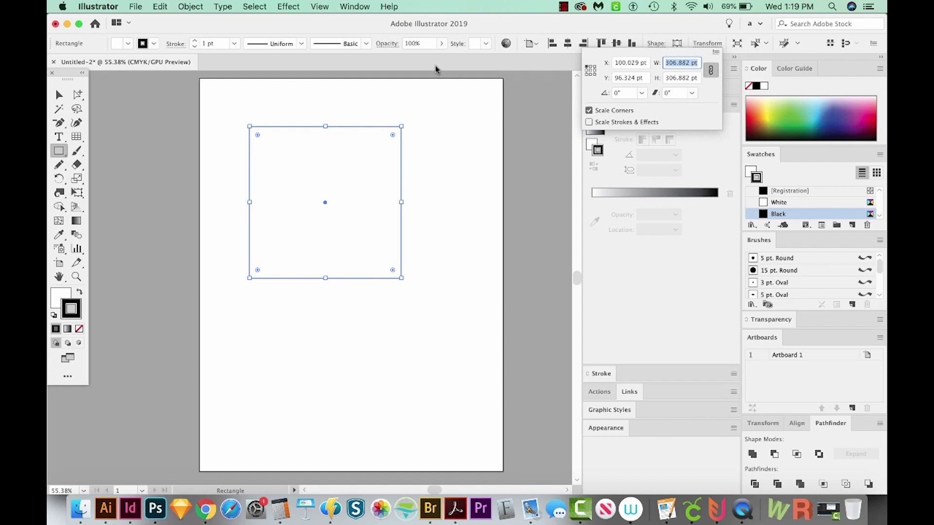
{"action": "left_click", "coordinate": [553, 111]}
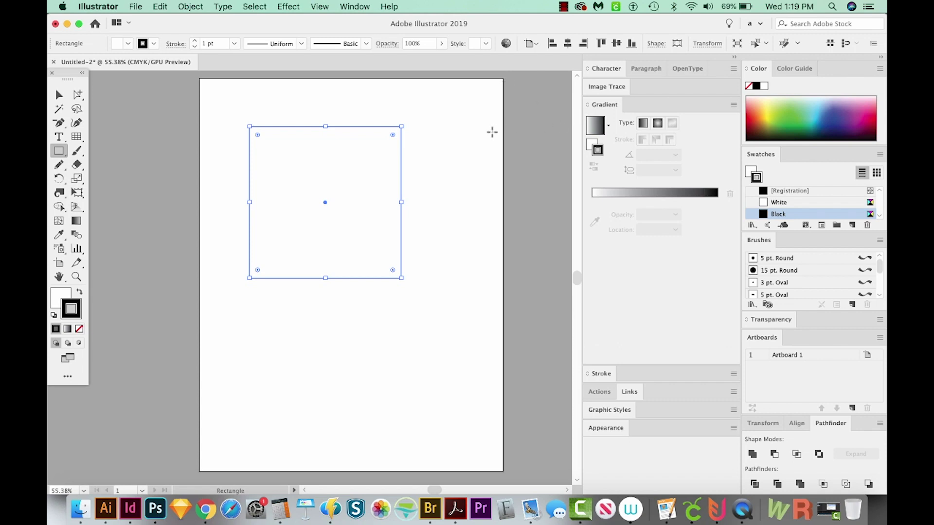
{"action": "key", "text": "super+r"}
{"action": "key", "text": "super+r"}
{"action": "key", "text": "super+r"}
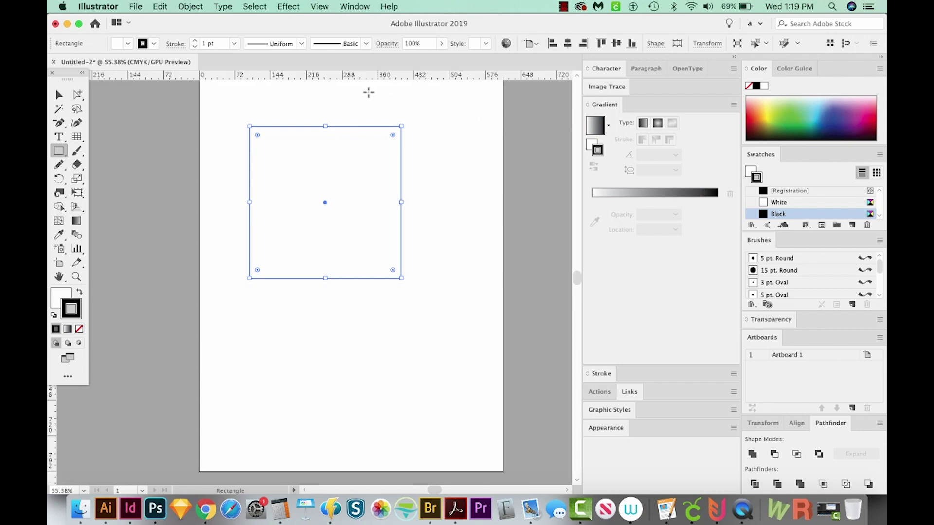
- Switch the rulers to pixels, scale the square proportionally to 400 px wide, then deselect it
{"action": "right_click", "coordinate": [396, 74]}
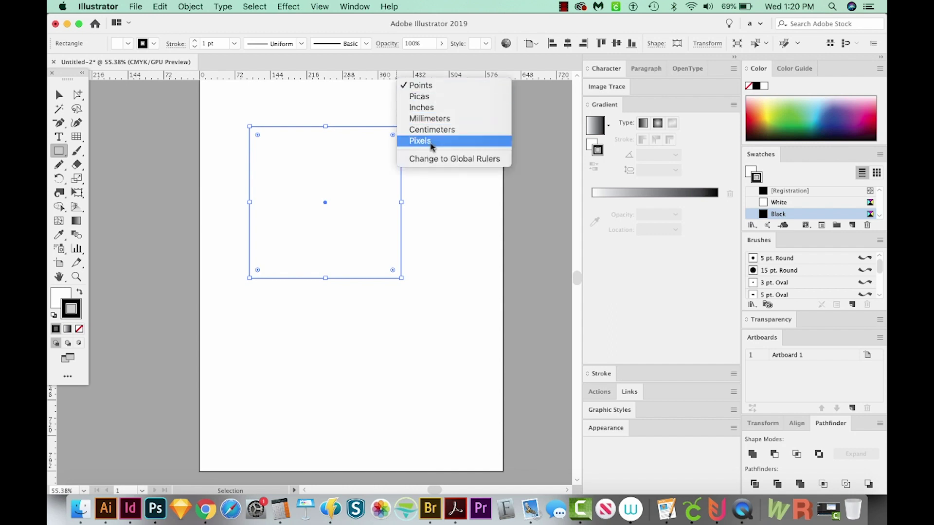
{"action": "left_click", "coordinate": [431, 146]}
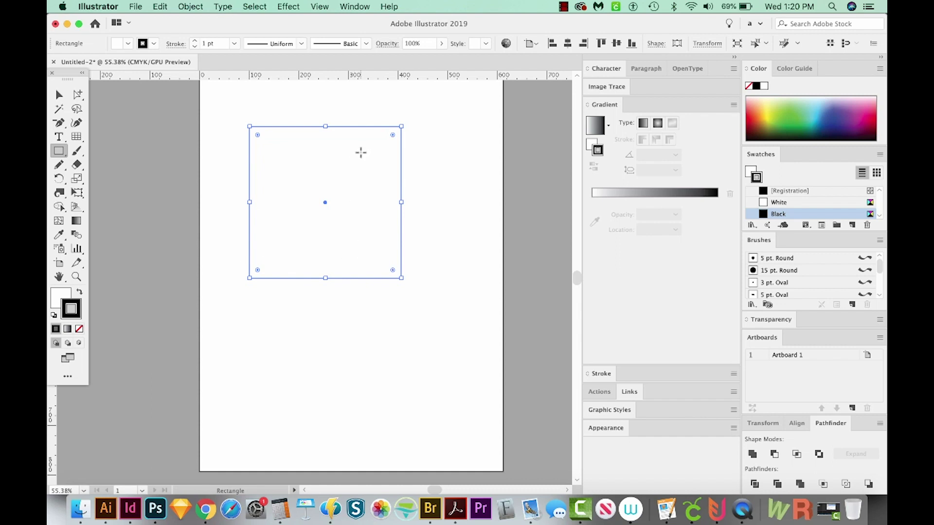
{"action": "left_click", "coordinate": [711, 44]}
{"action": "left_click", "coordinate": [681, 62]}
{"action": "type", "text": "400"}
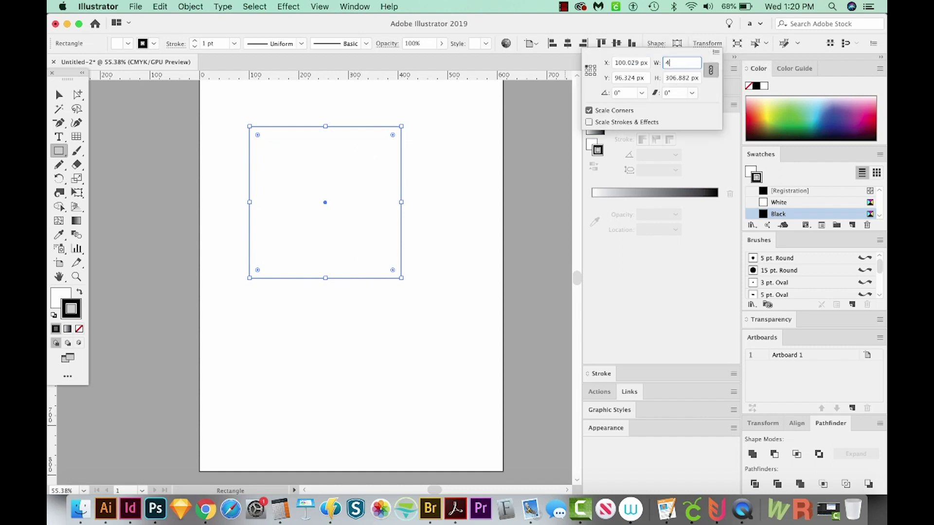
{"action": "left_click", "coordinate": [709, 71]}
{"action": "key", "text": "Return"}
{"action": "key", "text": "v"}
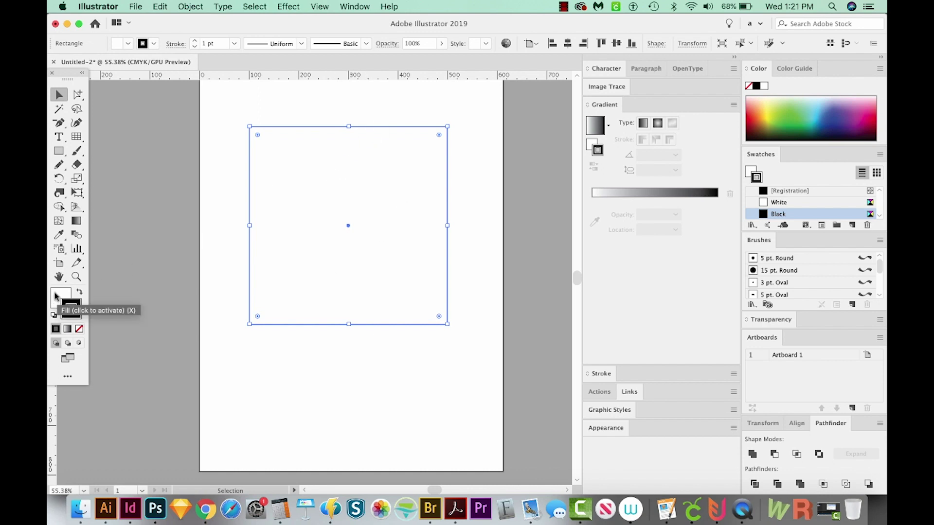
{"action": "left_click", "coordinate": [370, 376]}
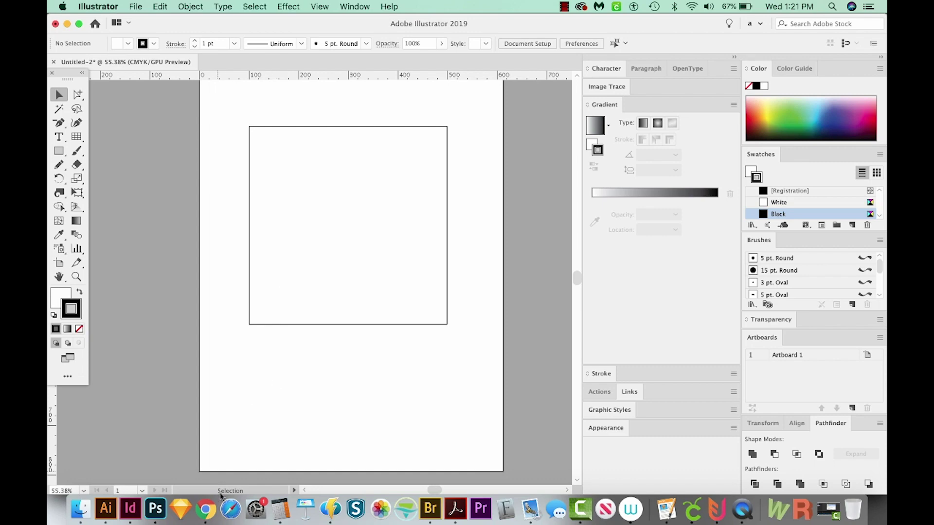
{"action": "left_click", "coordinate": [207, 509]}
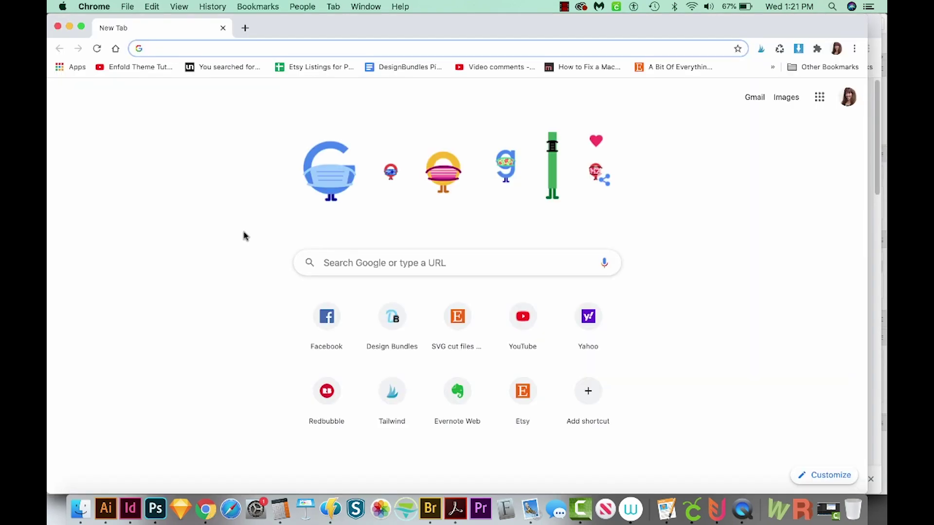
- Go to vecteezy.com from Chrome's address bar
{"action": "type", "text": "vecteezy.com"}
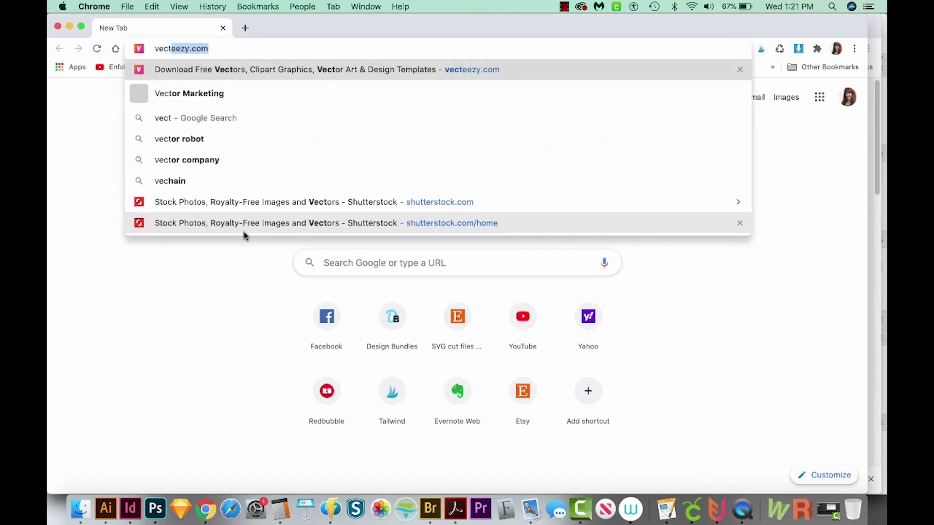
{"action": "key", "text": "Return"}
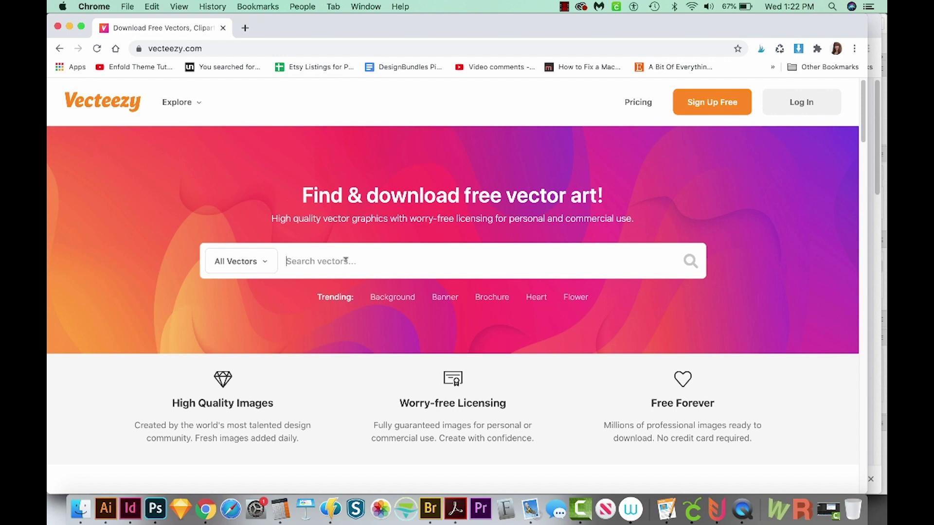
- Search Vecteezy for 'cute bees' and filter to Free License results
{"action": "type", "text": "cute bees"}
{"action": "key", "text": "Return"}
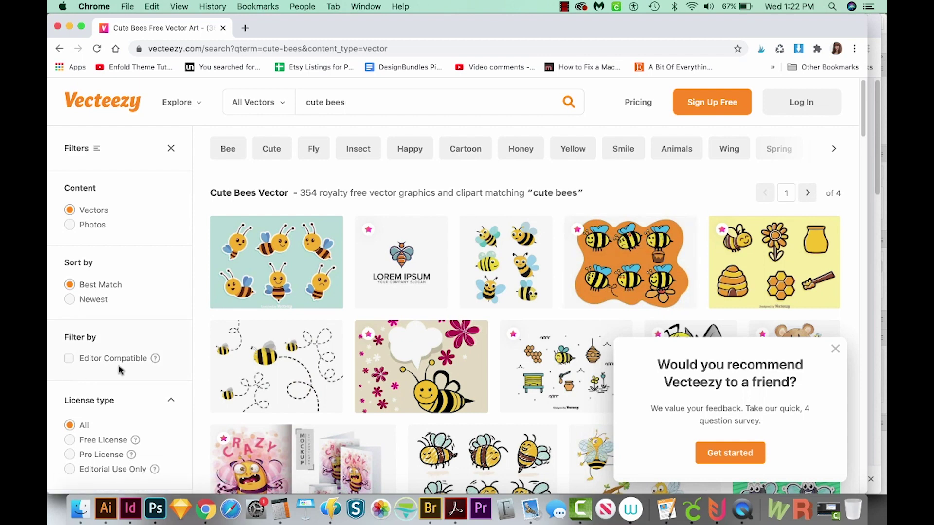
{"action": "left_click", "coordinate": [70, 440]}
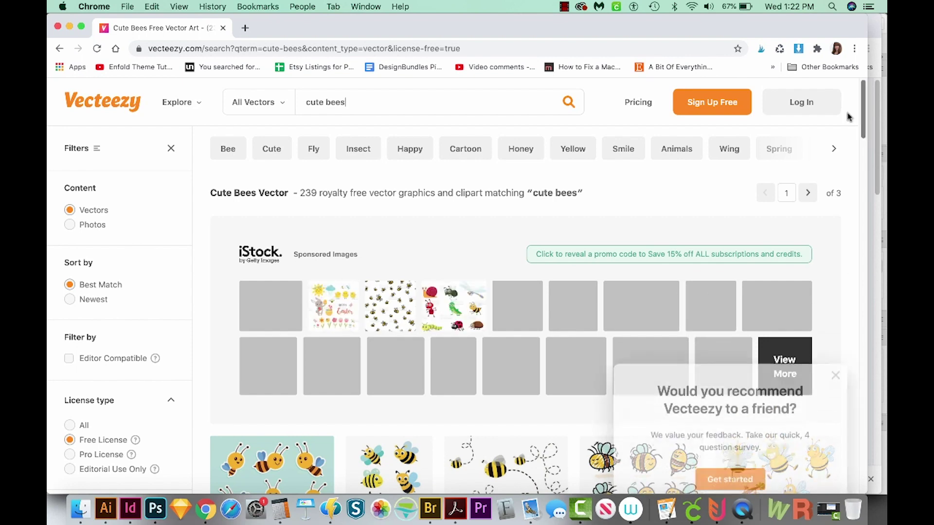
- Open the Free Beekeeping Colorful Icon Vector from the second results page
{"action": "left_click_drag", "start_coordinate": [862, 111], "coordinate": [860, 141]}
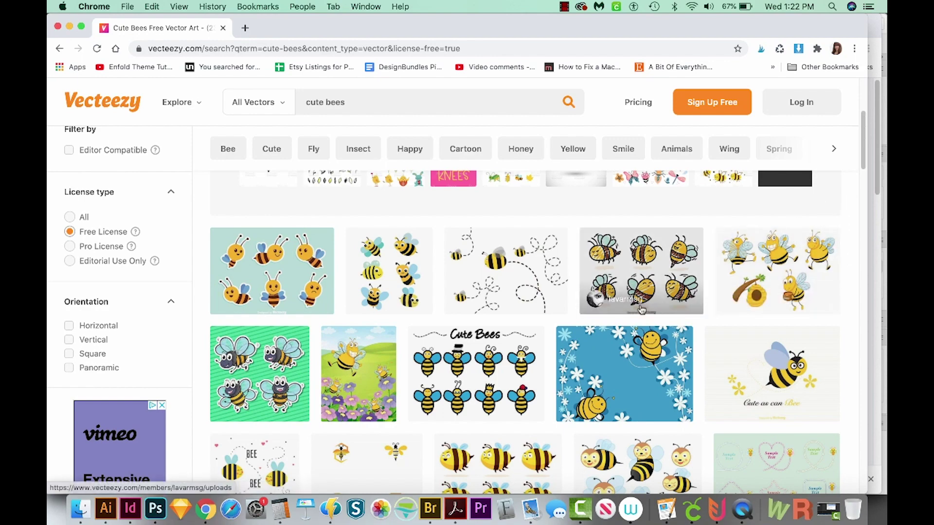
{"action": "scroll", "coordinate": [633, 317], "scroll_direction": "down", "scroll_amount": 10}
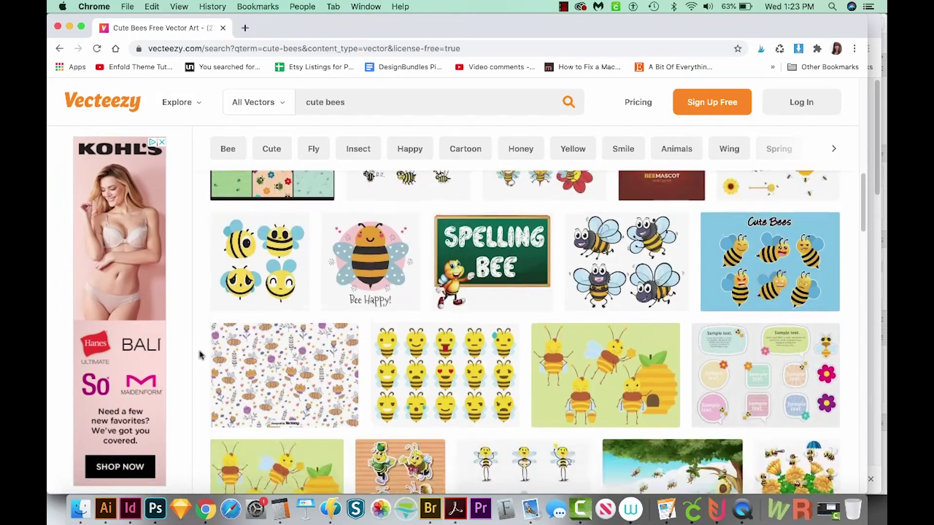
{"action": "scroll", "coordinate": [200, 355], "scroll_direction": "down", "scroll_amount": 15}
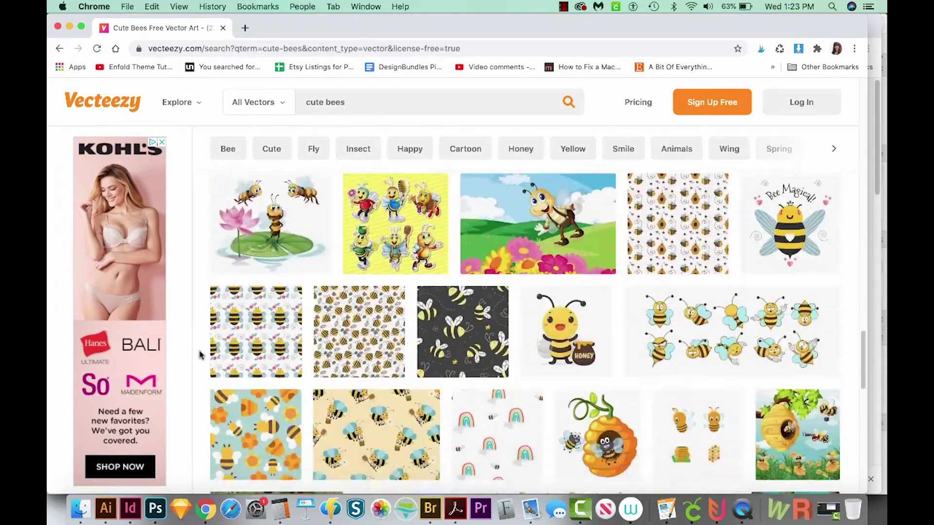
{"action": "scroll", "coordinate": [200, 355], "scroll_direction": "down", "scroll_amount": 10}
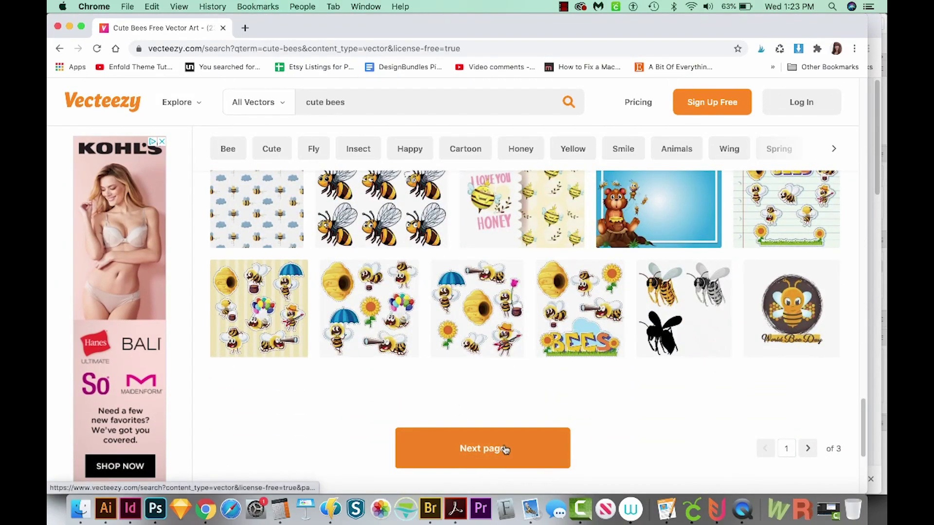
{"action": "left_click", "coordinate": [505, 449]}
{"action": "scroll", "coordinate": [205, 305], "scroll_direction": "down", "scroll_amount": 5}
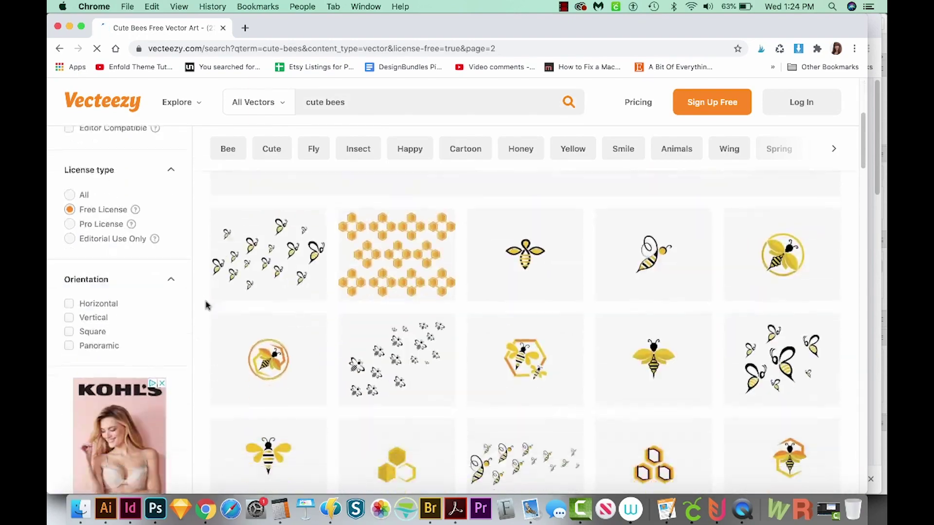
{"action": "scroll", "coordinate": [206, 307], "scroll_direction": "down", "scroll_amount": 15}
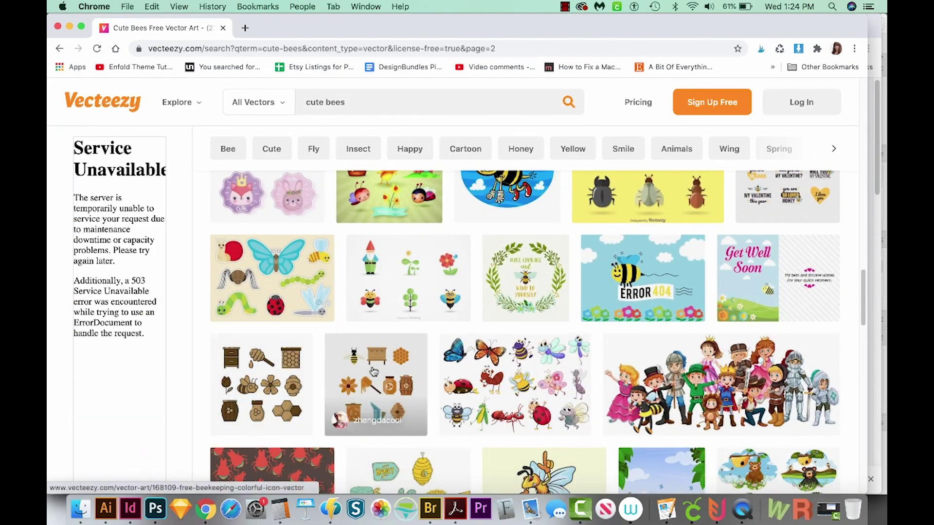
{"action": "left_click", "coordinate": [373, 372]}
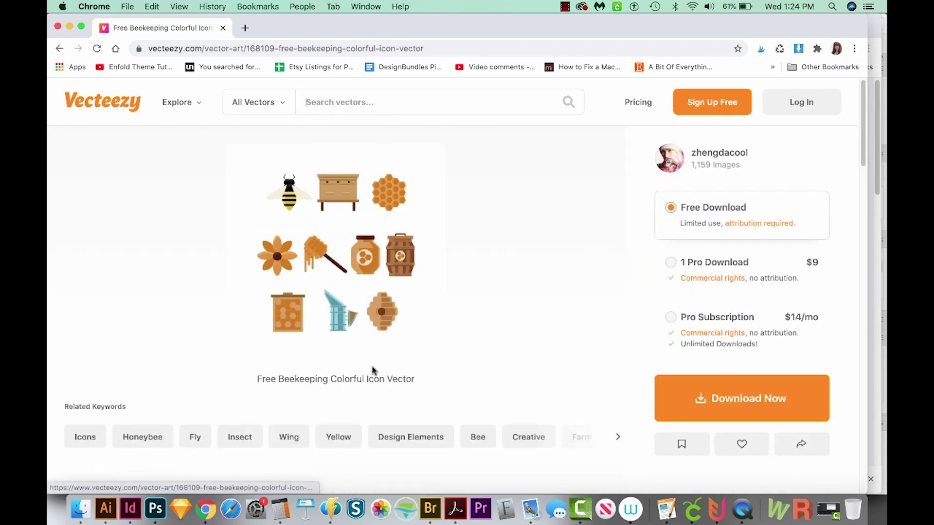
- Download the free beekeeping icon zip and reveal it in Finder's Downloads folder
{"action": "left_click", "coordinate": [742, 402]}
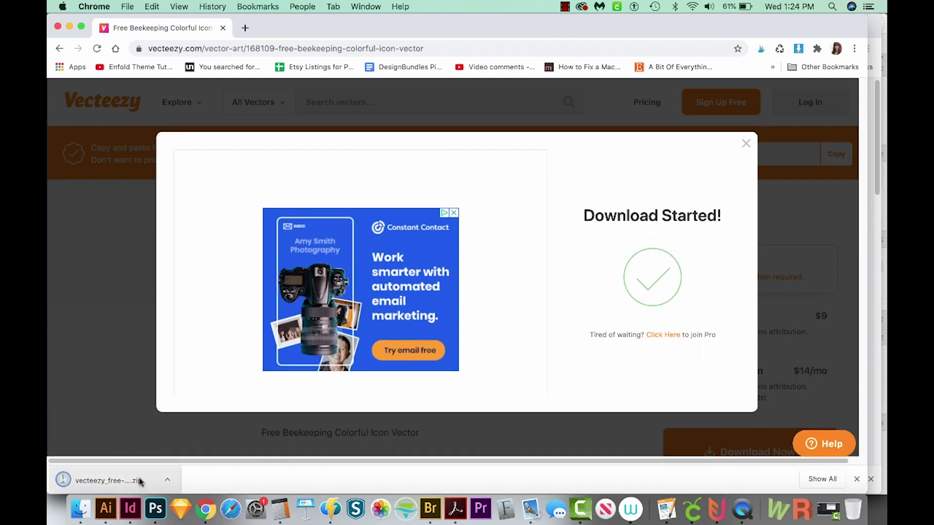
{"action": "left_click", "coordinate": [166, 481]}
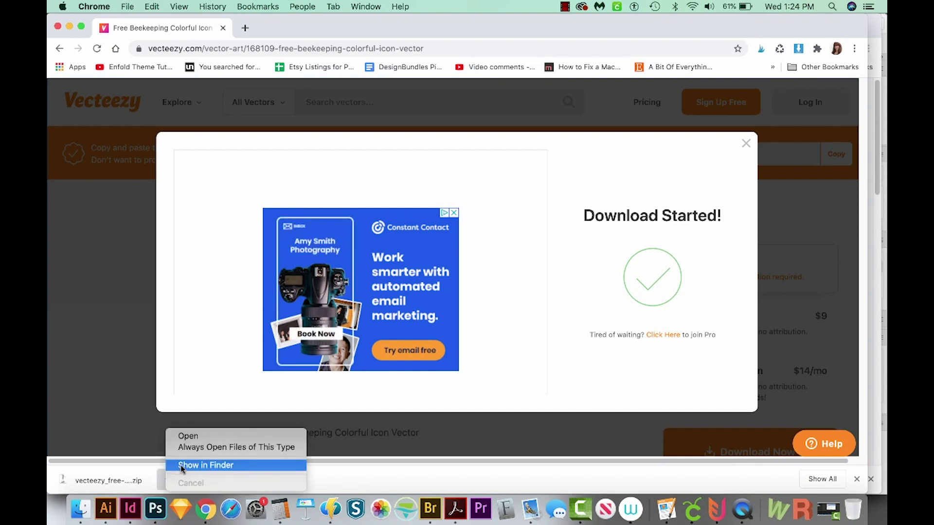
{"action": "left_click", "coordinate": [181, 466]}
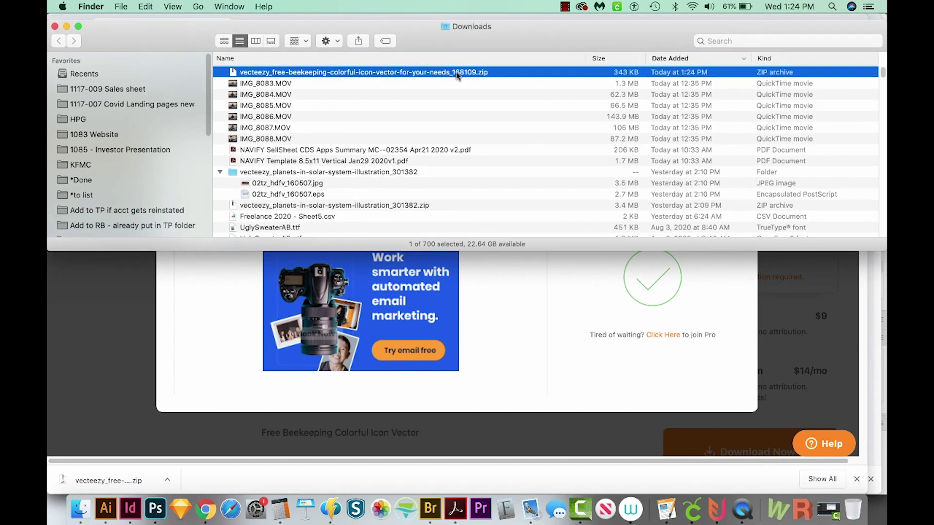
- Unzip the Vecteezy archive and open its Hornets.eps file in Illustrator
{"action": "double_click", "coordinate": [346, 73]}
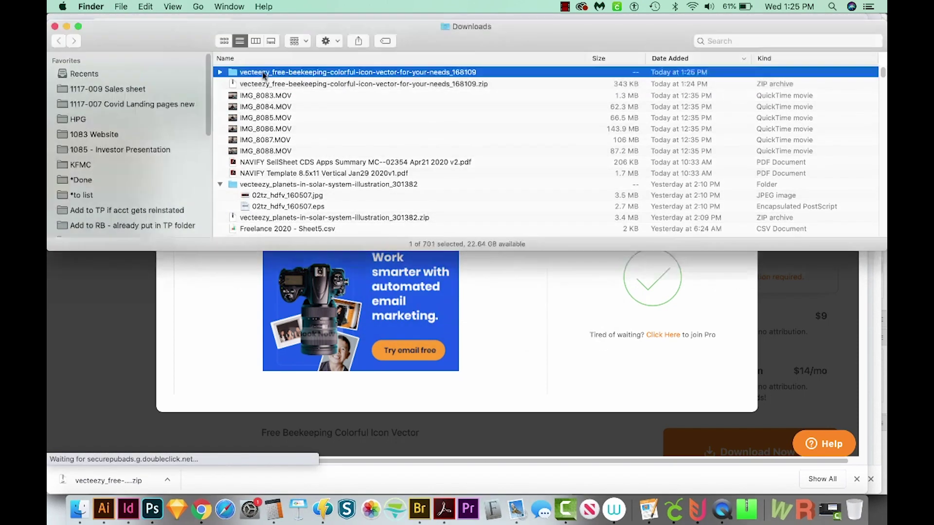
{"action": "left_click", "coordinate": [220, 73]}
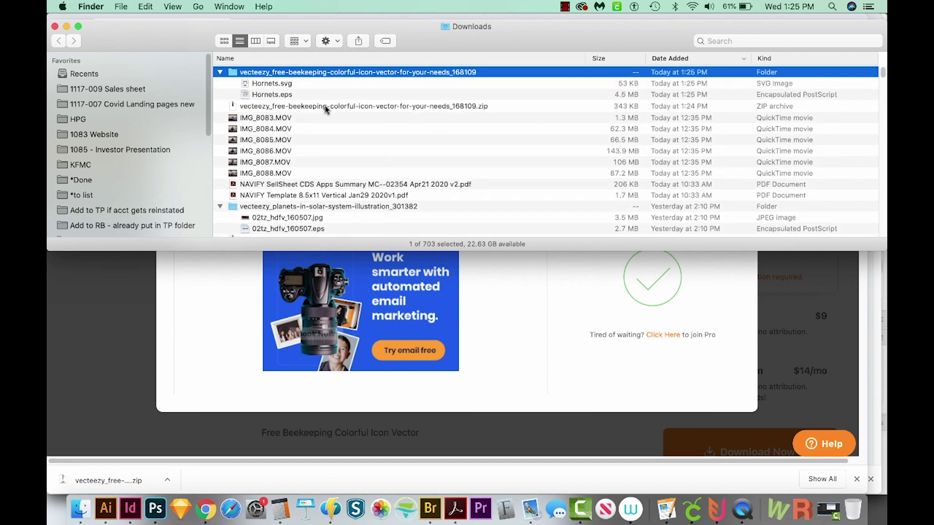
{"action": "left_click", "coordinate": [297, 95]}
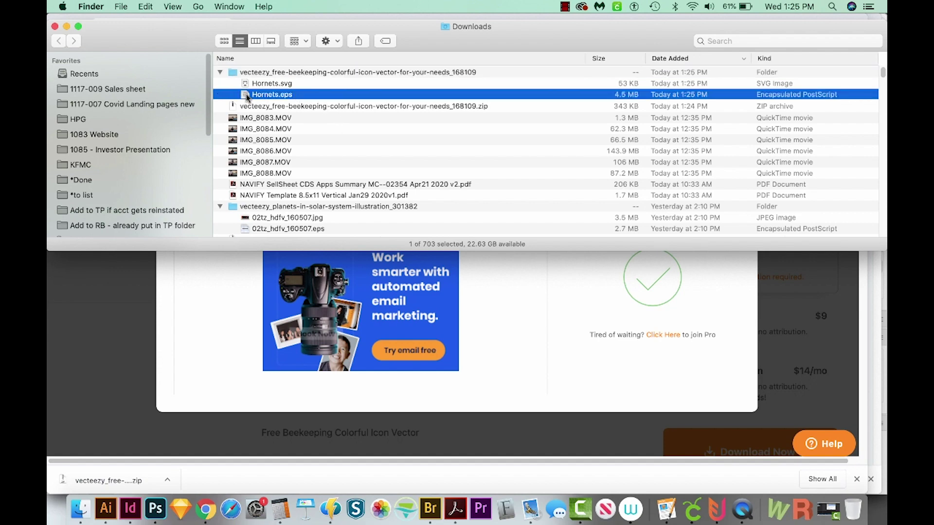
{"action": "left_click_drag", "start_coordinate": [247, 98], "coordinate": [108, 509]}
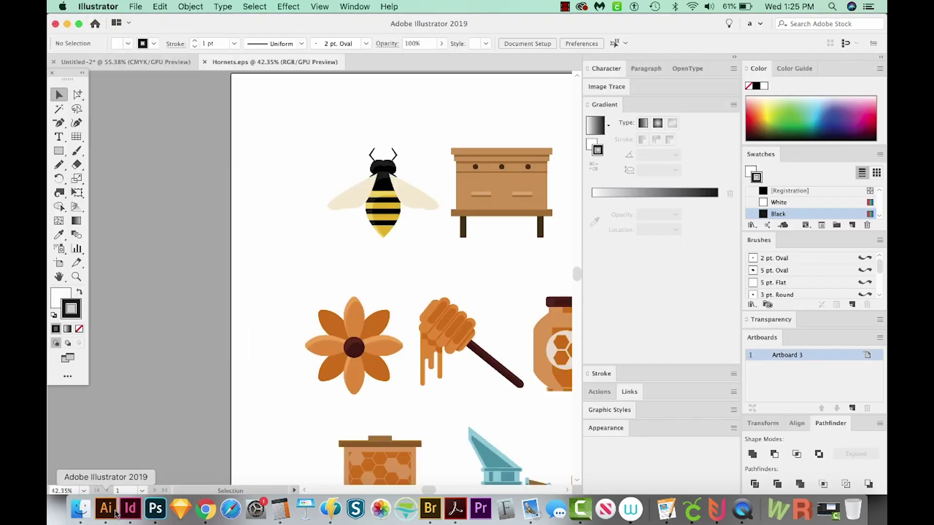
- Select the beekeeping icon artwork and ungroup it into separate icons
{"action": "left_click_drag", "start_coordinate": [494, 349], "coordinate": [330, 277]}
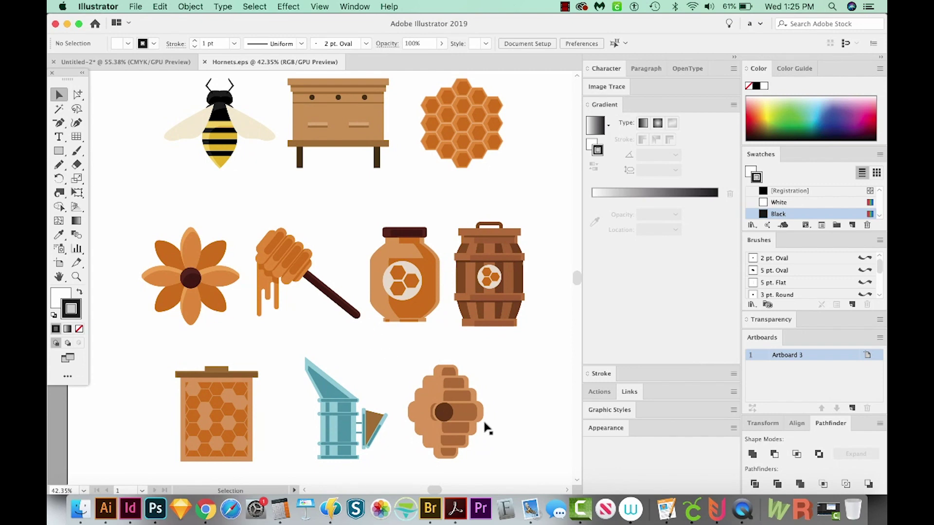
{"action": "left_click", "coordinate": [468, 430]}
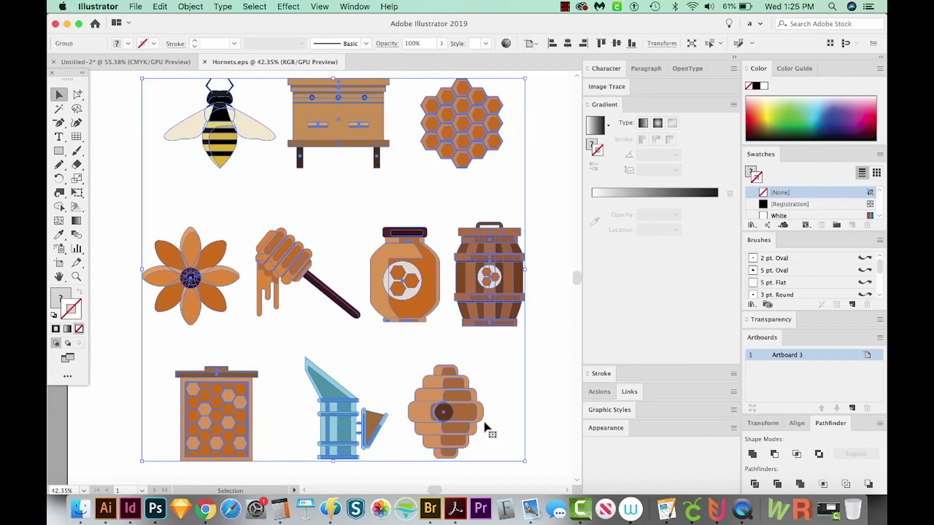
{"action": "left_click", "coordinate": [516, 391]}
{"action": "left_click", "coordinate": [462, 421]}
{"action": "key", "text": "super+shift+g"}
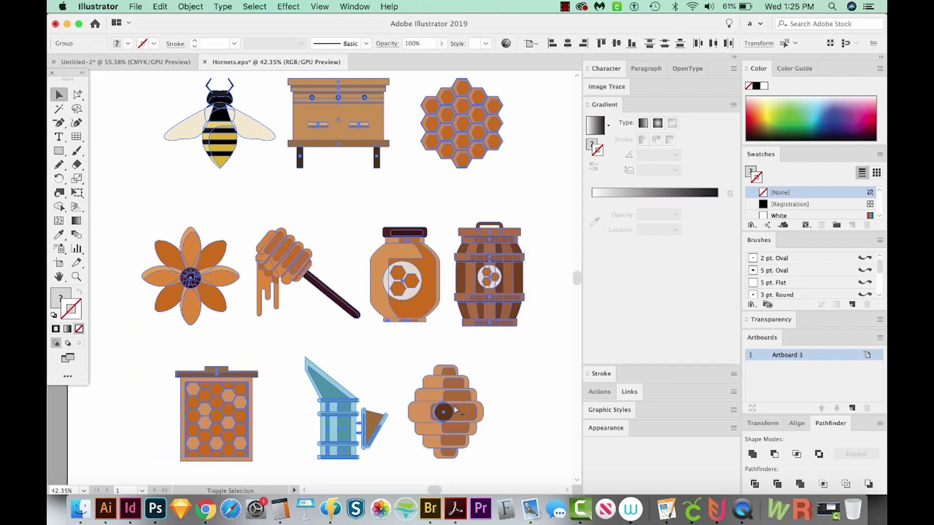
{"action": "left_click", "coordinate": [555, 412]}
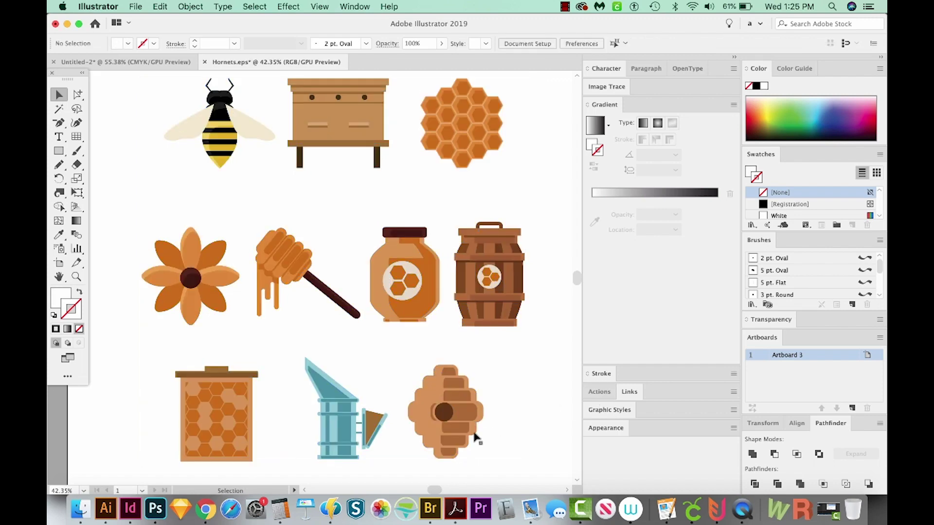
- Shift the beehive icon right and the honeycomb slightly right and up
{"action": "left_click", "coordinate": [473, 437]}
{"action": "left_click_drag", "start_coordinate": [443, 421], "coordinate": [476, 421]}
{"action": "left_click", "coordinate": [515, 304]}
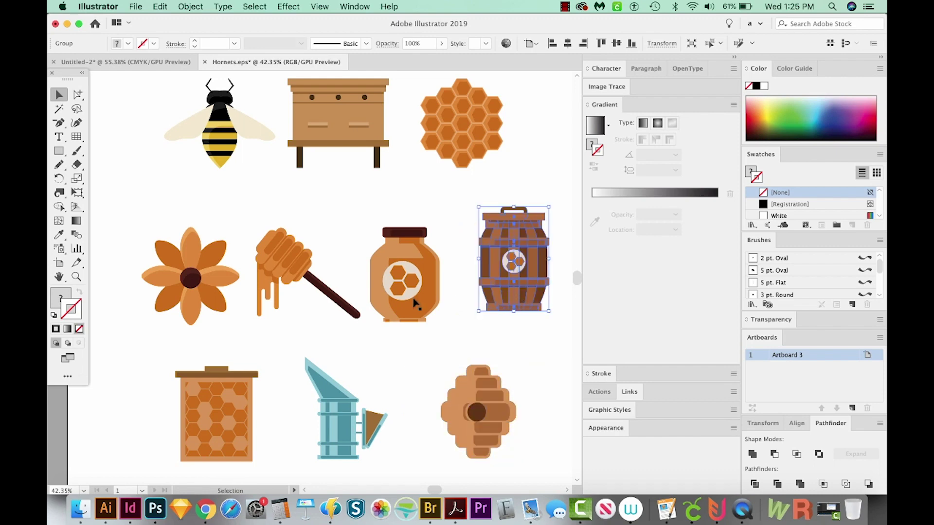
{"action": "left_click", "coordinate": [410, 302]}
{"action": "scroll", "coordinate": [457, 161], "scroll_direction": "right", "scroll_amount": 2}
{"action": "scroll", "coordinate": [457, 160], "scroll_direction": "up", "scroll_amount": 1}
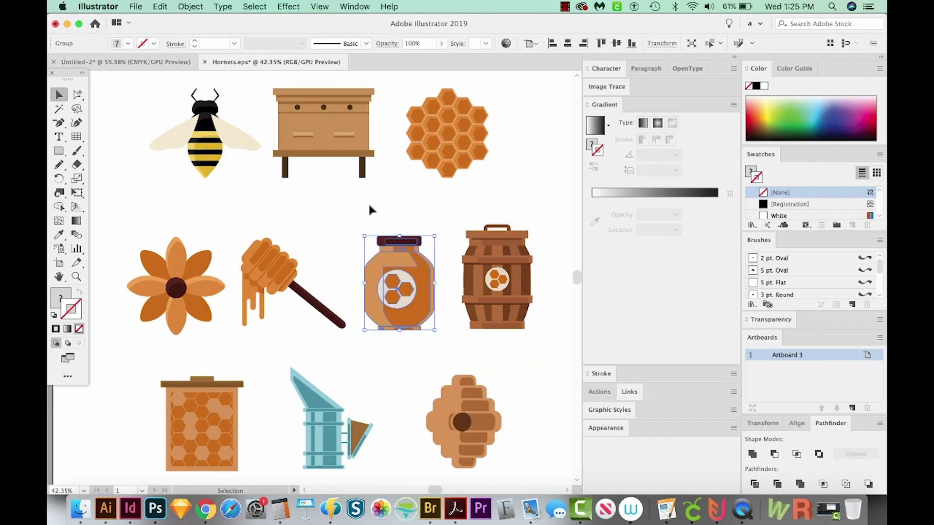
{"action": "scroll", "coordinate": [389, 195], "scroll_direction": "left", "scroll_amount": 2}
{"action": "scroll", "coordinate": [389, 194], "scroll_direction": "up", "scroll_amount": 1}
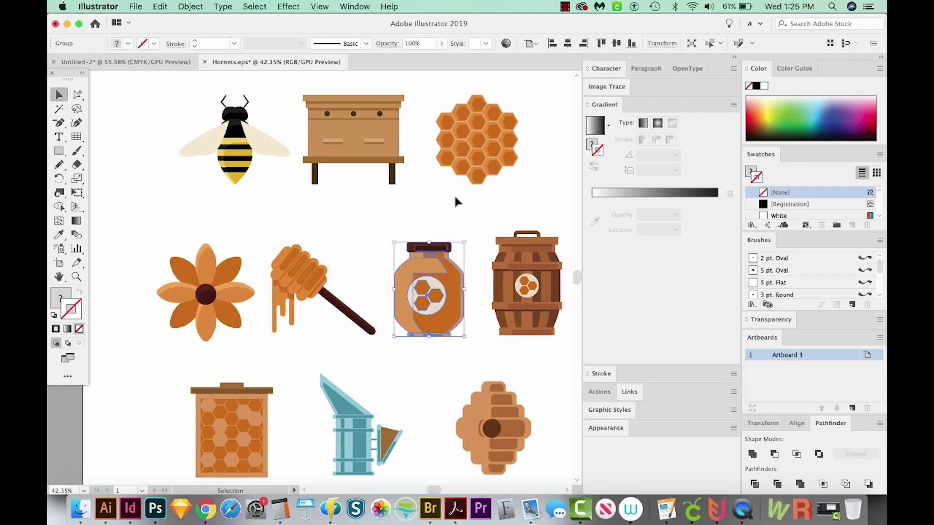
{"action": "left_click_drag", "start_coordinate": [492, 159], "coordinate": [502, 154]}
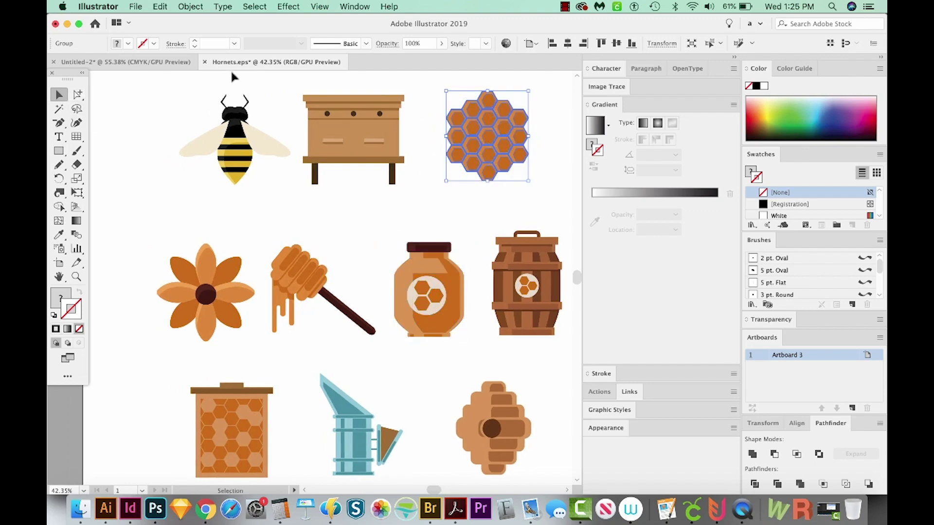
- Move the whole honeycomb slightly right, restoring it after an accidental delete, then select the wooden hive box
{"action": "key", "text": "a"}
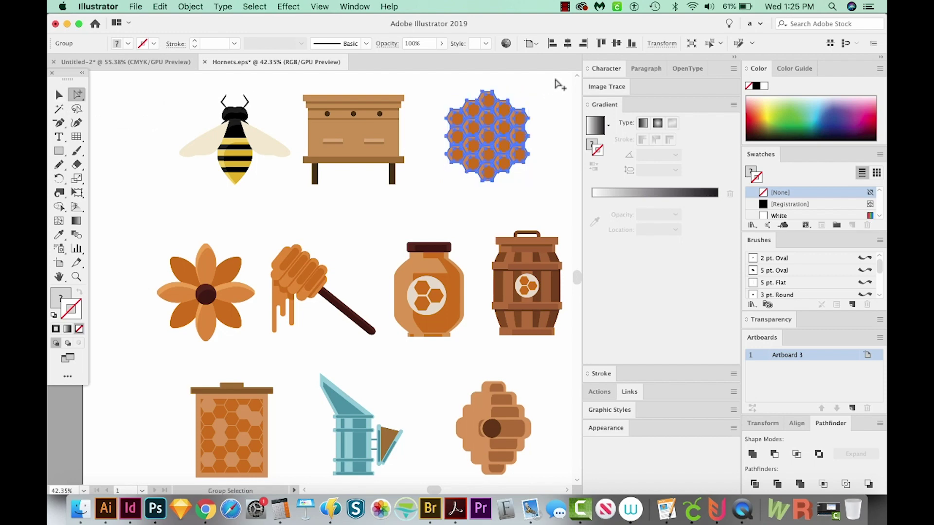
{"action": "left_click_drag", "start_coordinate": [555, 78], "coordinate": [420, 194]}
{"action": "key", "text": "super"}
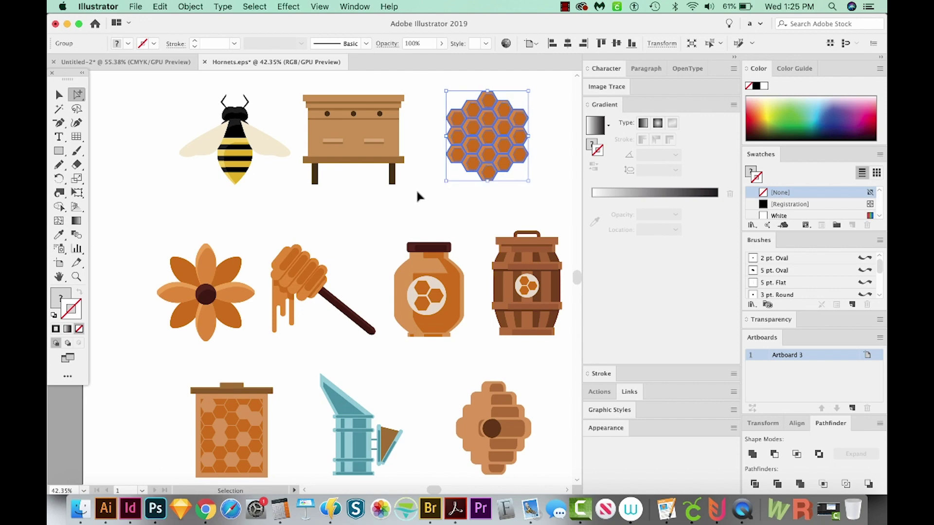
{"action": "key", "text": "Delete"}
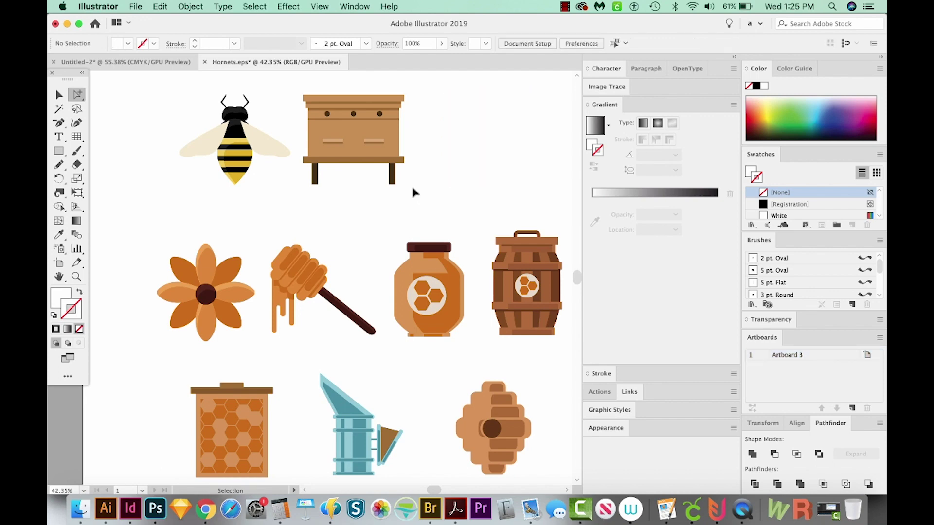
{"action": "key", "text": "super+z"}
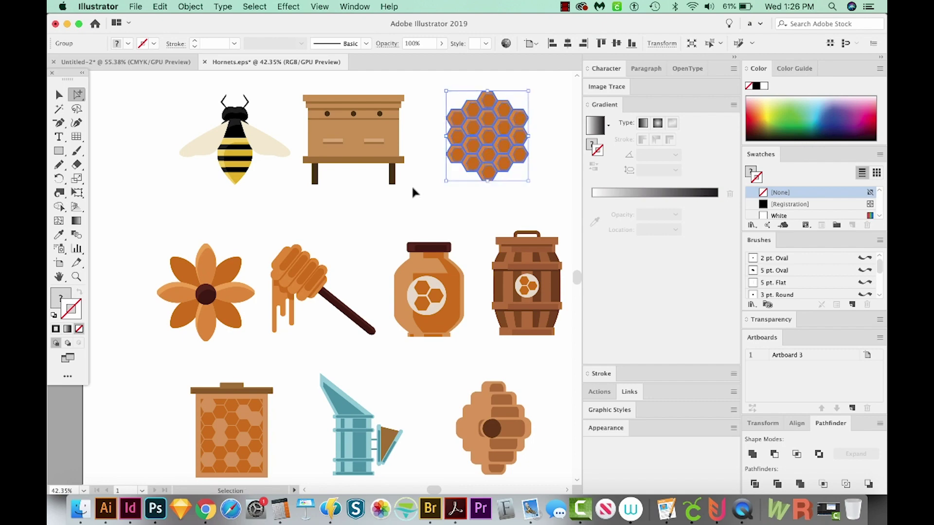
{"action": "left_click", "coordinate": [501, 219]}
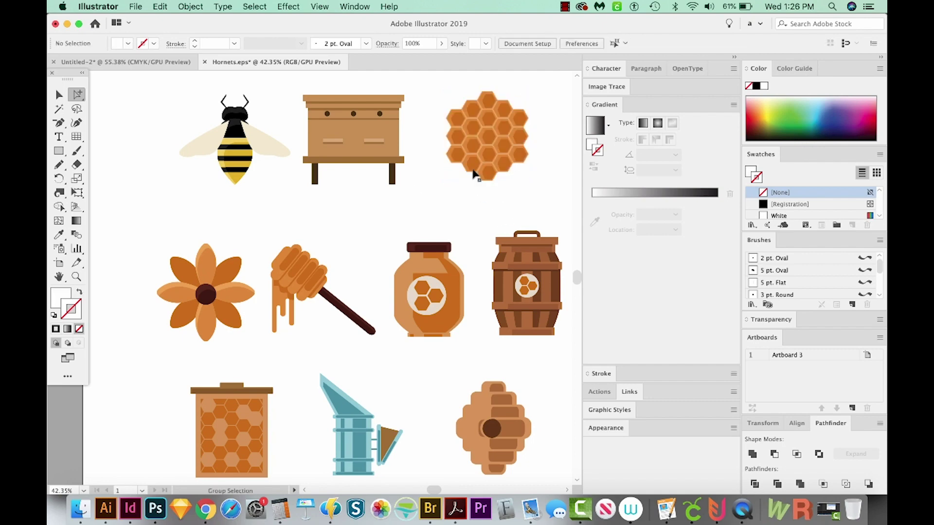
{"action": "key", "text": "v"}
{"action": "left_click", "coordinate": [477, 169]}
{"action": "mouse_move", "coordinate": [472, 156]}
{"action": "left_mouse_down"}
{"action": "mouse_move", "coordinate": [502, 153]}
{"action": "mouse_move", "coordinate": [473, 156]}
{"action": "left_mouse_up"}
{"action": "left_click_drag", "start_coordinate": [380, 151], "coordinate": [345, 148]}
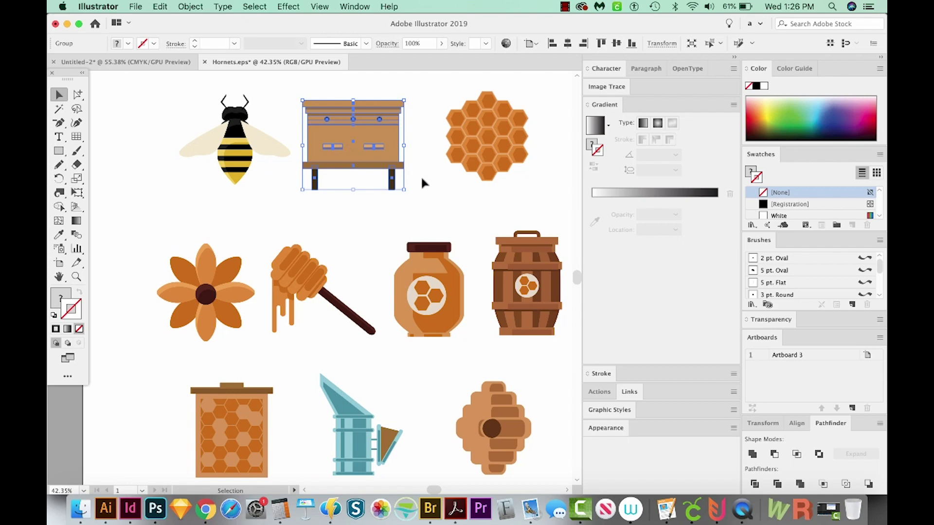
- Copy all the icons from Hornets.eps and paste them into Untitled-2
{"action": "key", "text": "super+minus"}
{"action": "key", "text": "super+minus"}
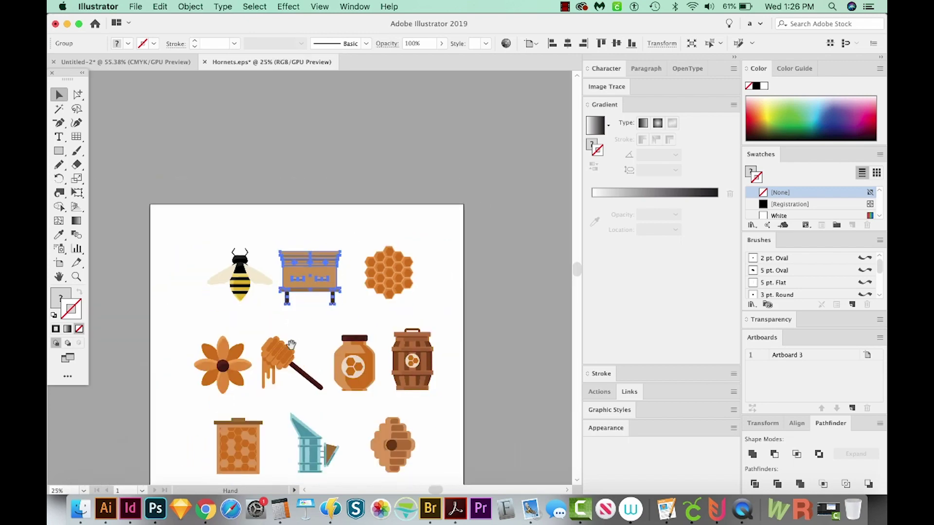
{"action": "left_click_drag", "start_coordinate": [291, 345], "coordinate": [332, 262]}
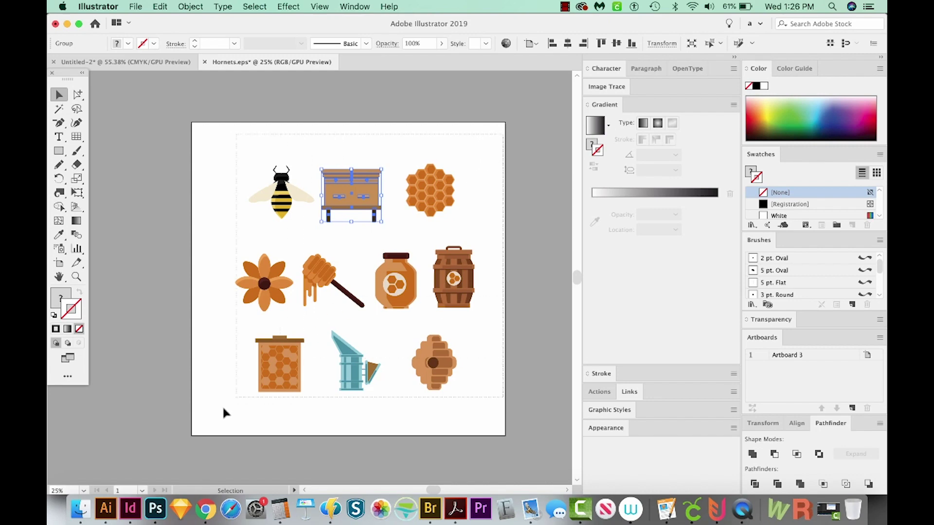
{"action": "key", "text": "super+a"}
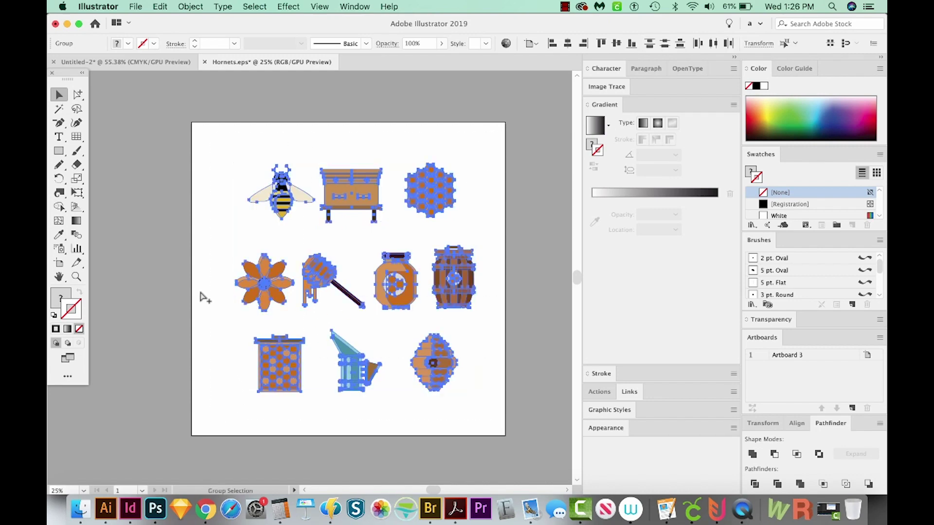
{"action": "left_click", "coordinate": [125, 61]}
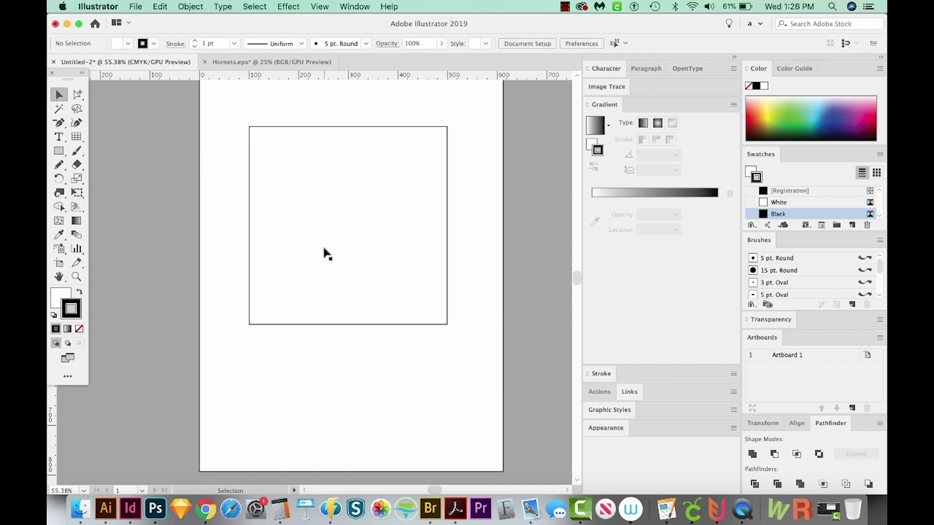
{"action": "key", "text": "cmd+v"}
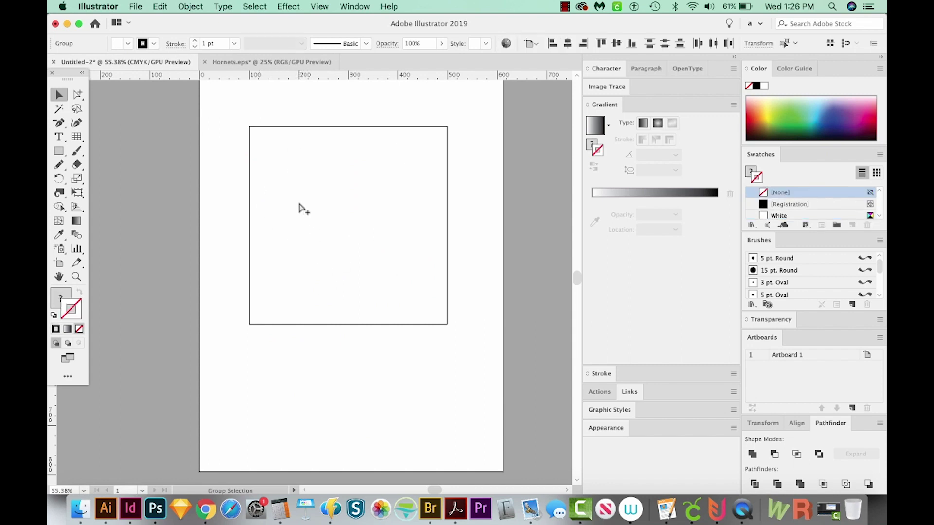
- Scale the pasted icon group down to fit inside the 400 px square
{"action": "key", "text": "s"}
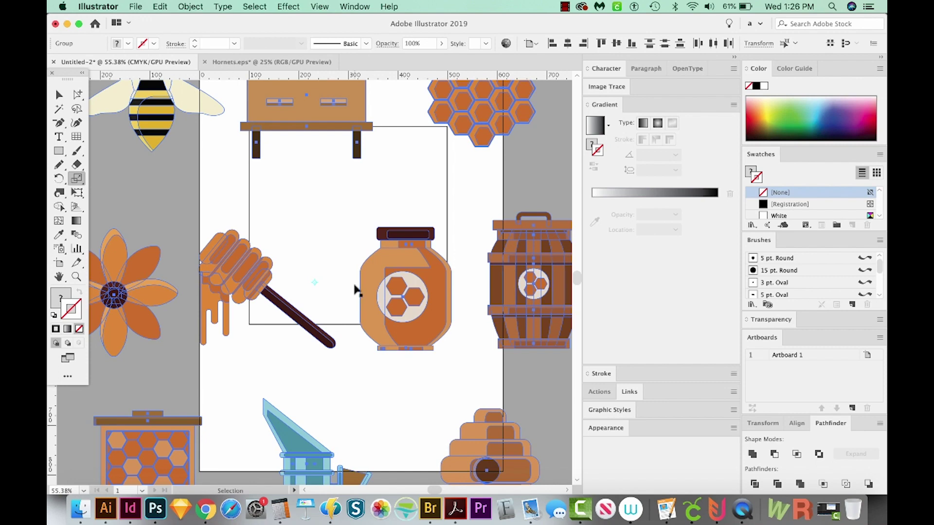
{"action": "key", "text": "cmd+minus"}
{"action": "key", "text": "cmd+minus"}
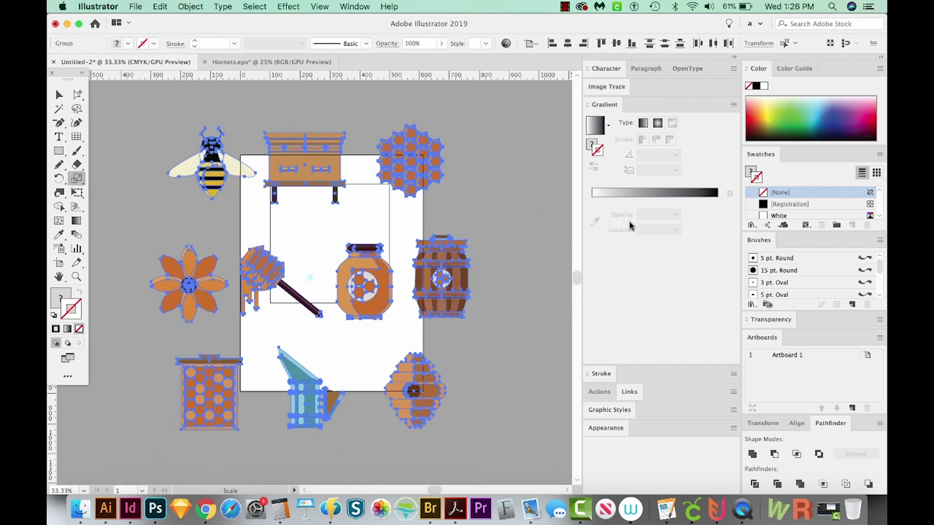
{"action": "key", "text": "v"}
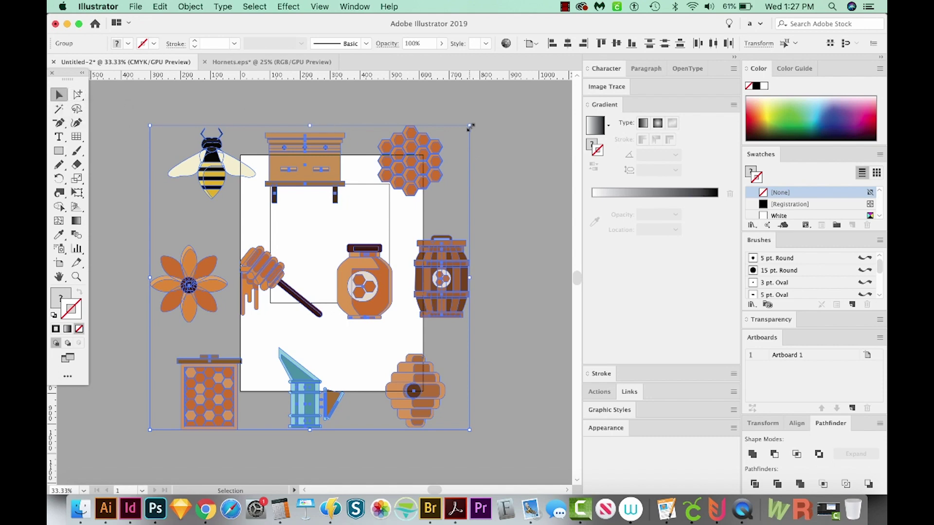
{"action": "left_click_drag", "start_coordinate": [470, 128], "coordinate": [381, 204]}
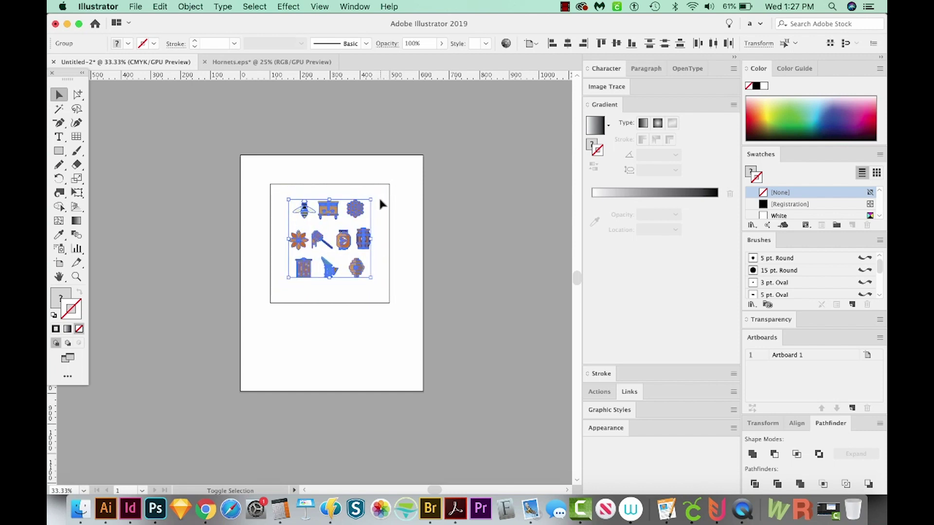
{"action": "key", "text": "super+space"}
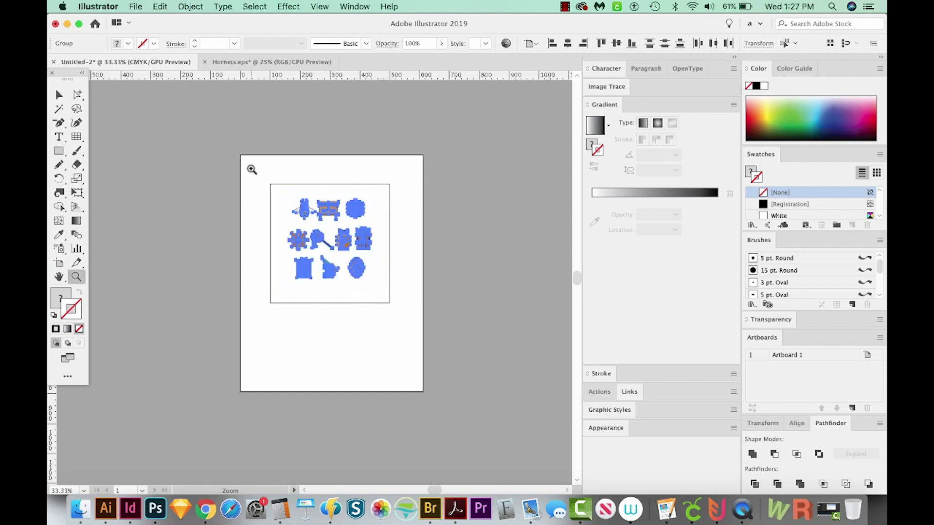
- Select the icon group without the frame rectangle and scale it up slightly within the 400 px square
{"action": "left_click_drag", "start_coordinate": [251, 169], "coordinate": [404, 319]}
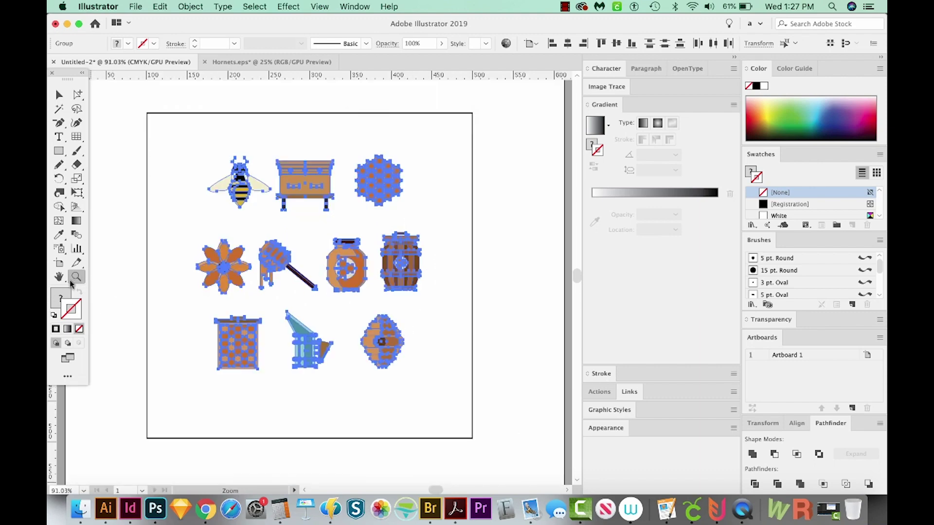
{"action": "key", "text": "v"}
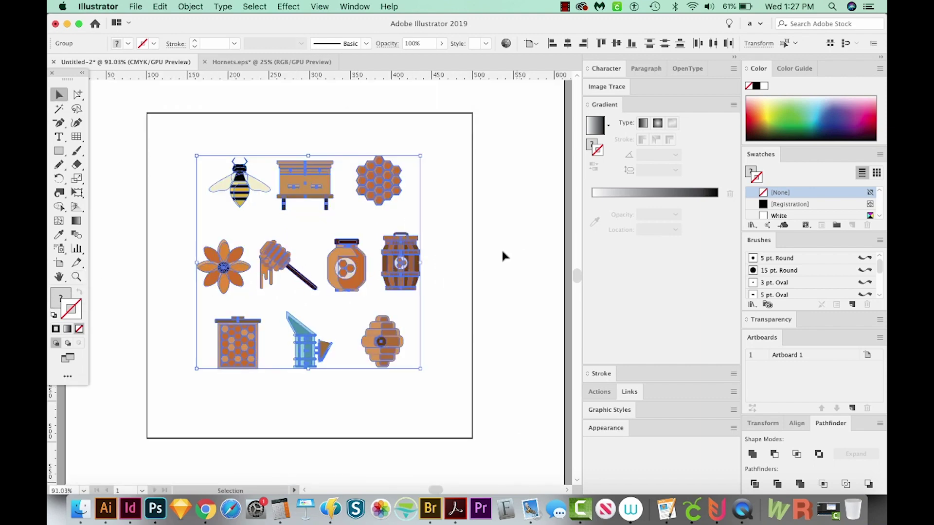
{"action": "left_click", "coordinate": [519, 276]}
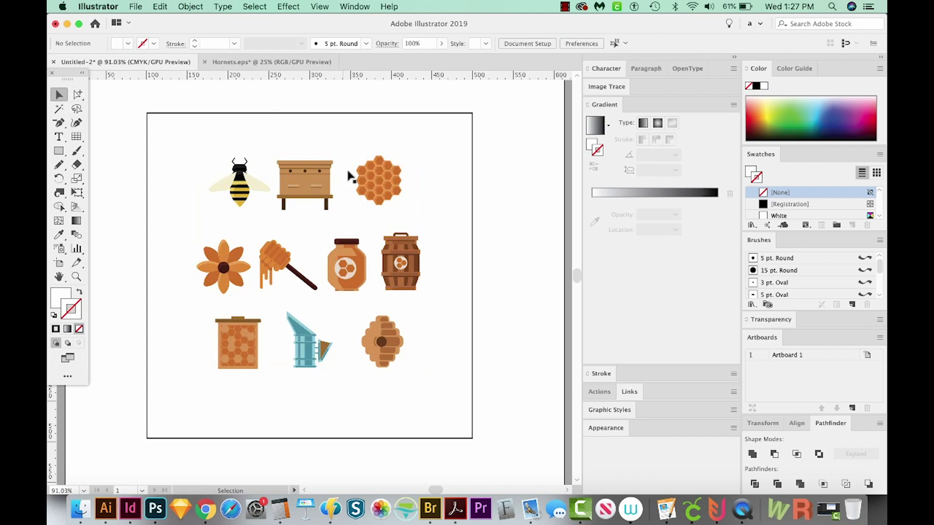
{"action": "left_click_drag", "start_coordinate": [375, 190], "coordinate": [454, 152]}
{"action": "key", "text": "super+z"}
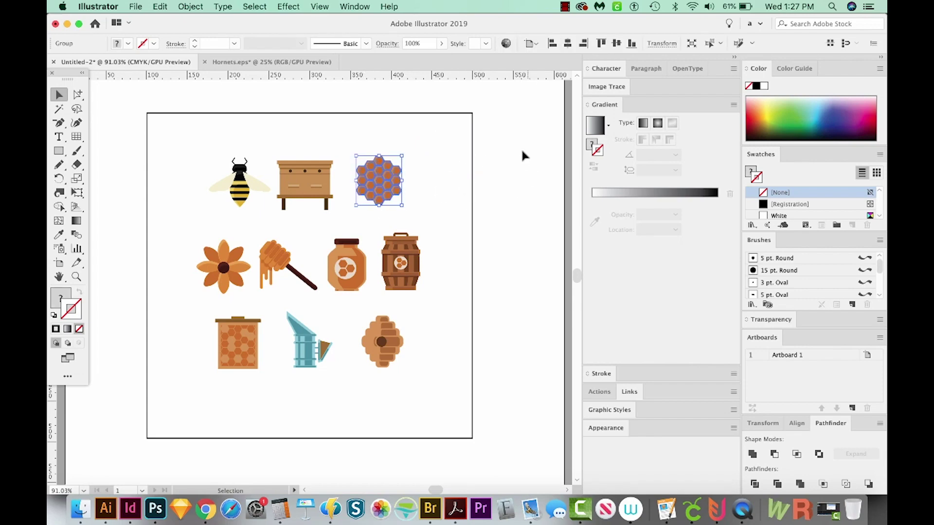
{"action": "left_click_drag", "start_coordinate": [522, 152], "coordinate": [200, 394]}
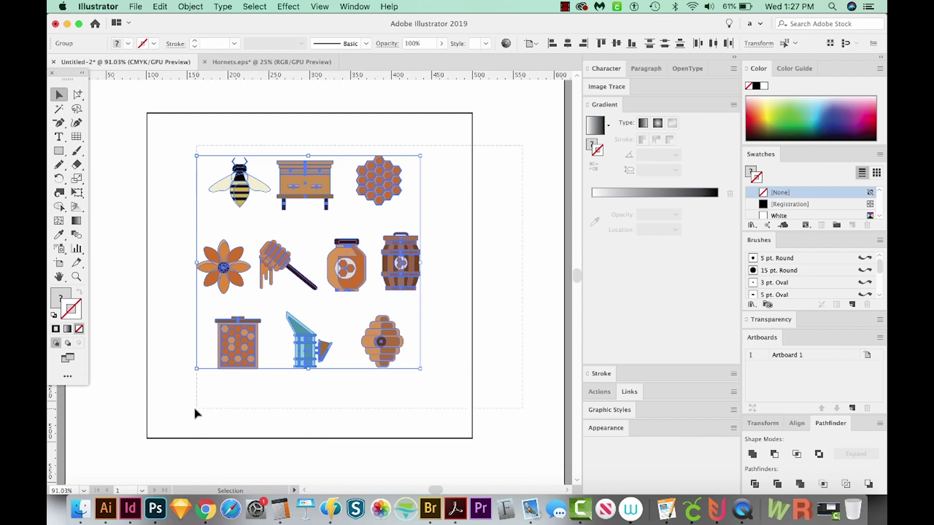
{"action": "left_click_drag", "start_coordinate": [194, 410], "coordinate": [205, 415]}
{"action": "left_click_drag", "start_coordinate": [508, 387], "coordinate": [425, 418]}
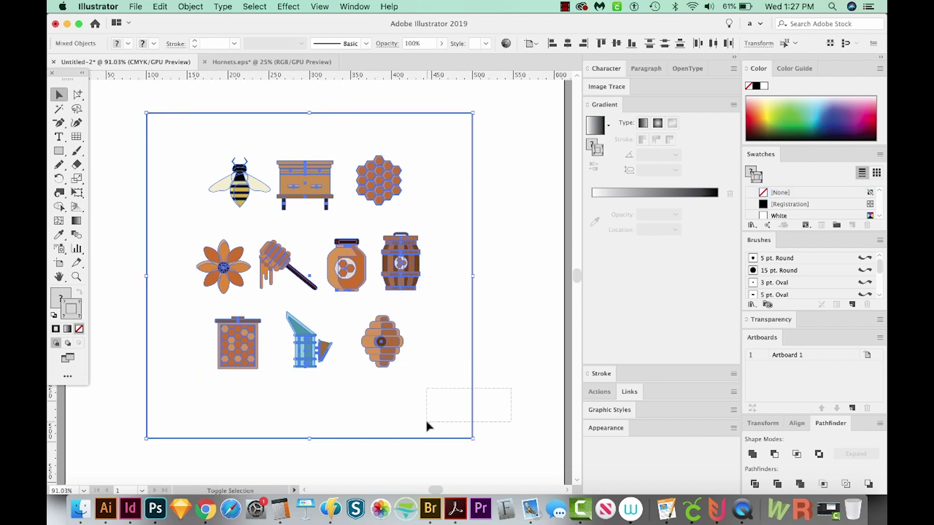
{"action": "left_click_drag", "start_coordinate": [418, 371], "coordinate": [443, 392]}
{"action": "left_click", "coordinate": [516, 430]}
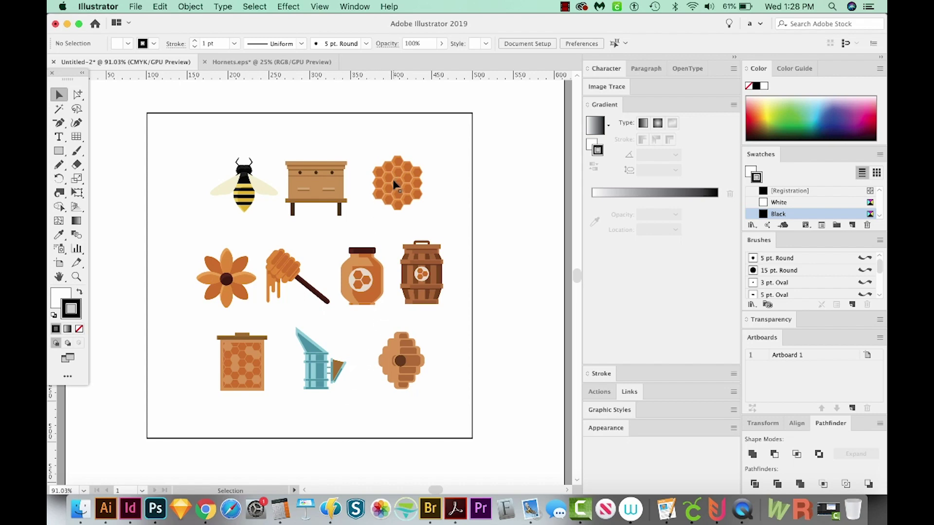
- Place the honeycomb at the artboard's top-right edge and the barrel below it, tilted clockwise
{"action": "left_click_drag", "start_coordinate": [394, 185], "coordinate": [467, 157]}
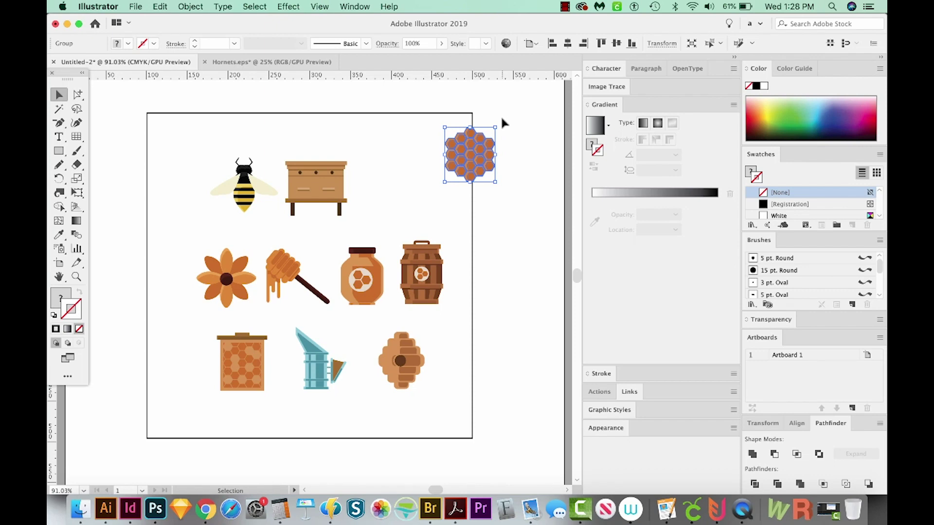
{"action": "mouse_move", "coordinate": [495, 121]}
{"action": "left_mouse_down"}
{"action": "mouse_move", "coordinate": [486, 108]}
{"action": "mouse_move", "coordinate": [495, 121]}
{"action": "left_mouse_up"}
{"action": "left_click", "coordinate": [432, 297]}
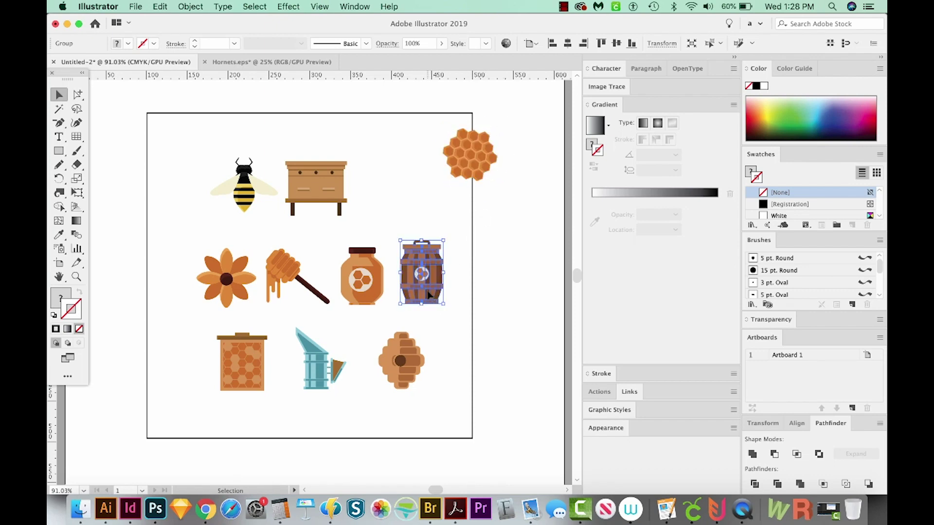
{"action": "left_click_drag", "start_coordinate": [432, 296], "coordinate": [481, 251]}
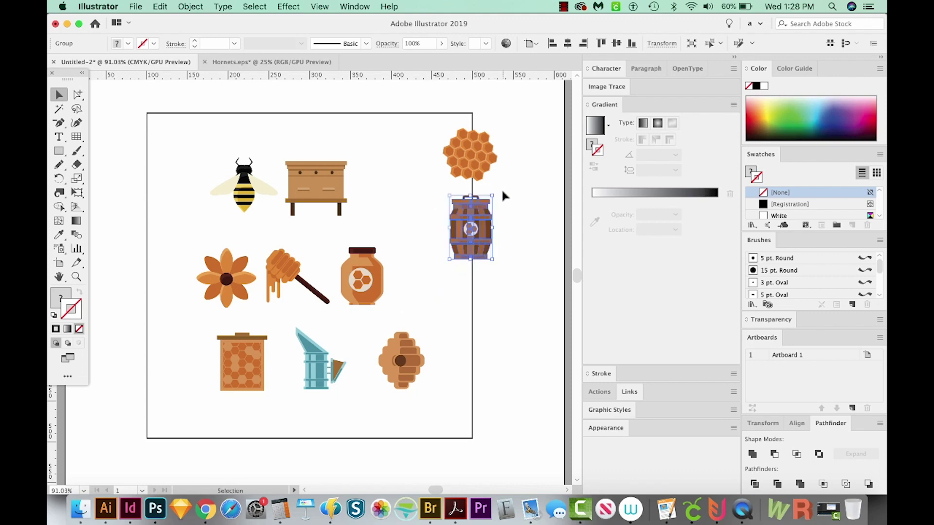
{"action": "left_click_drag", "start_coordinate": [501, 190], "coordinate": [504, 235]}
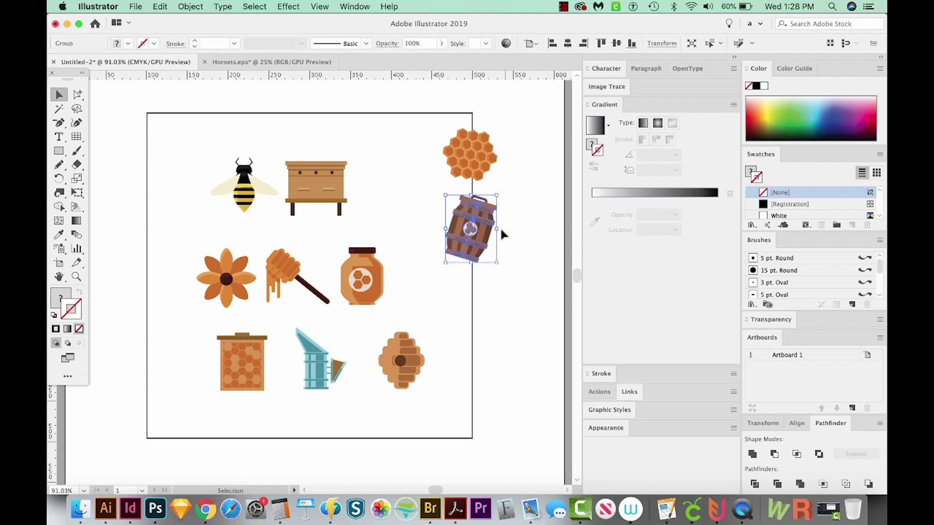
- Put the beehive back by the smoker, then place the bee and smoker on the right edge, both tilted counter-clockwise
{"action": "left_click", "coordinate": [387, 384]}
{"action": "left_click_drag", "start_coordinate": [389, 383], "coordinate": [457, 345]}
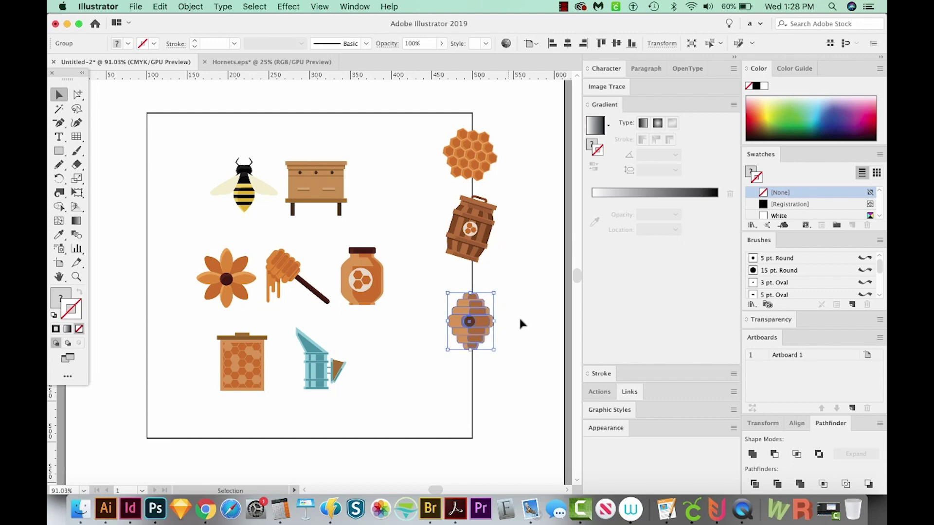
{"action": "left_click", "coordinate": [530, 290]}
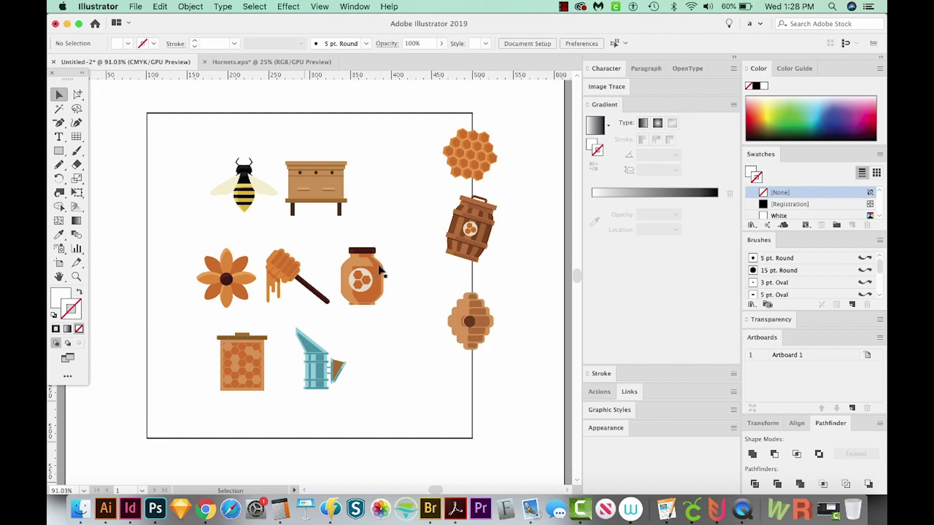
{"action": "left_click_drag", "start_coordinate": [457, 328], "coordinate": [371, 350]}
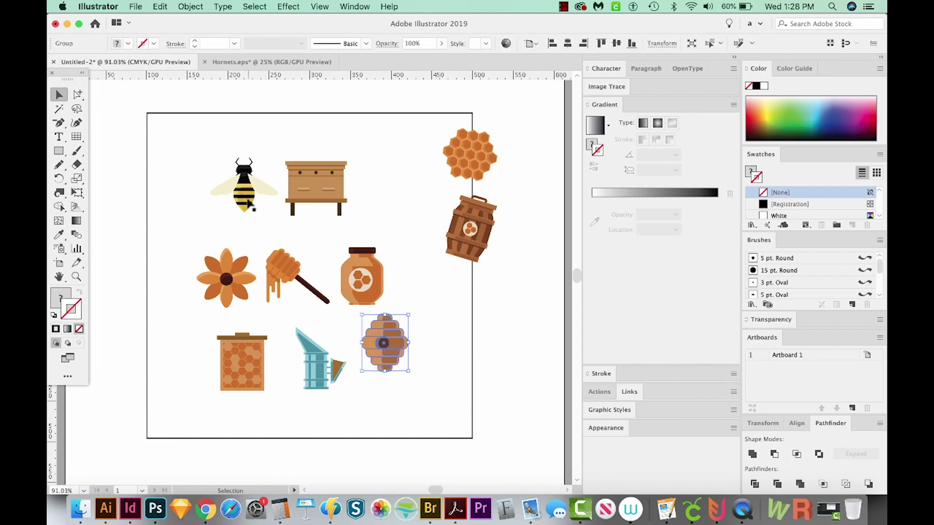
{"action": "left_click_drag", "start_coordinate": [241, 195], "coordinate": [468, 324]}
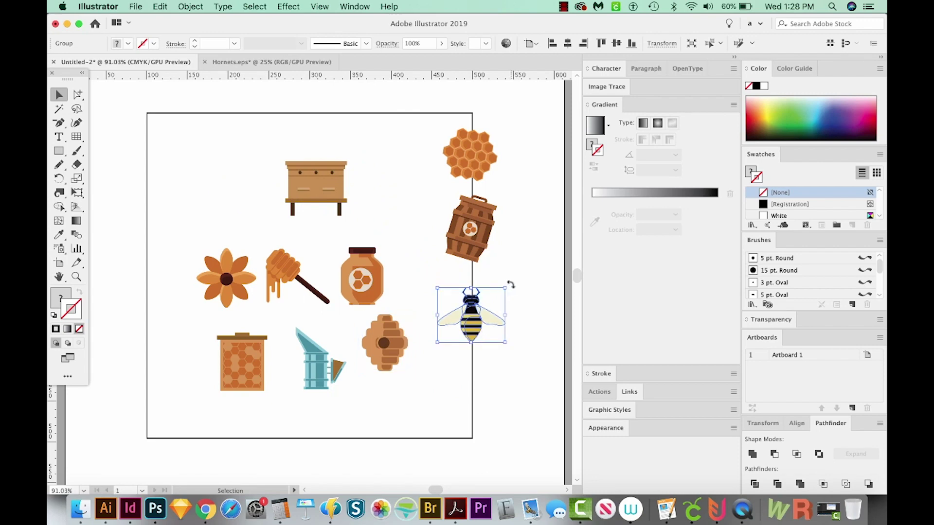
{"action": "left_click_drag", "start_coordinate": [510, 285], "coordinate": [491, 273]}
{"action": "left_click", "coordinate": [310, 378]}
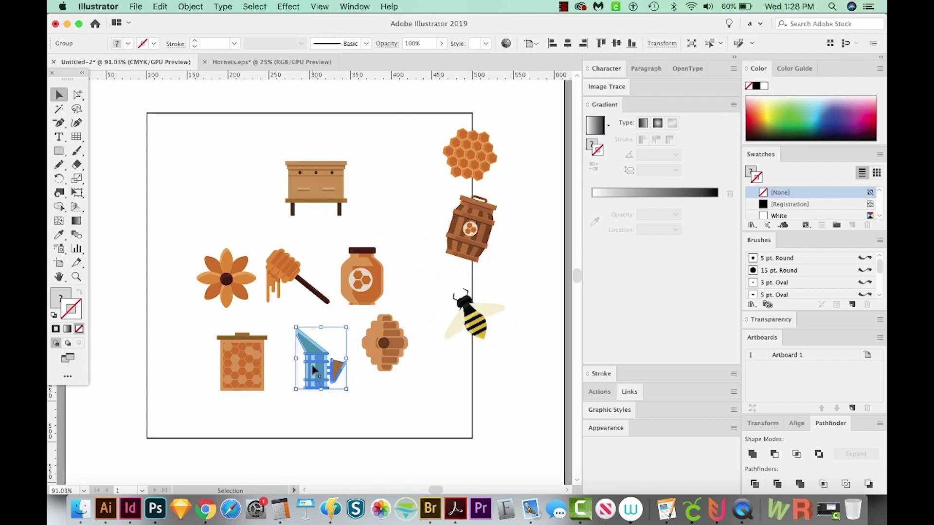
{"action": "left_click_drag", "start_coordinate": [311, 369], "coordinate": [468, 389]}
{"action": "mouse_move", "coordinate": [514, 344]}
{"action": "left_mouse_down"}
{"action": "mouse_move", "coordinate": [500, 334]}
{"action": "mouse_move", "coordinate": [503, 342]}
{"action": "left_mouse_up"}
- Marquee-select the remaining middle icons, undoing an accidental frame move
{"action": "scroll", "coordinate": [396, 171], "scroll_direction": "down", "scroll_amount": 1}
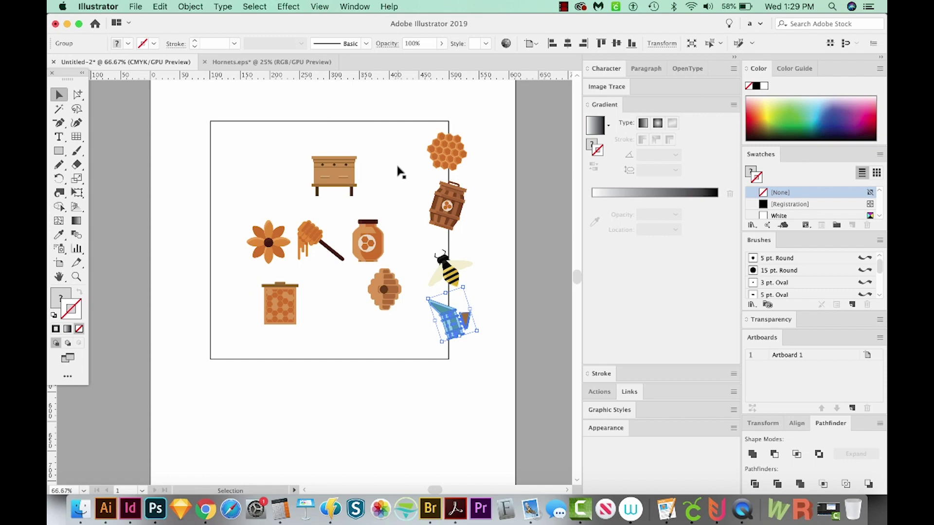
{"action": "left_click_drag", "start_coordinate": [391, 154], "coordinate": [343, 268]}
{"action": "key", "text": "super+z"}
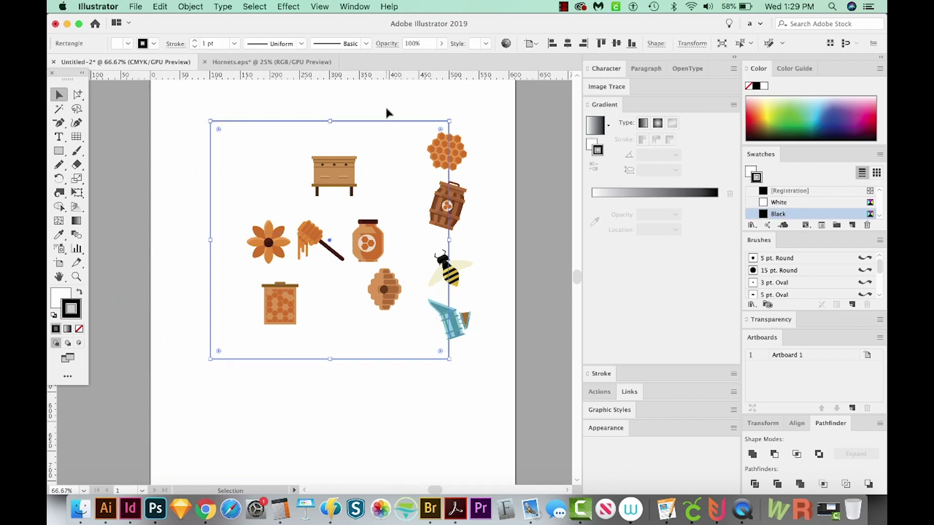
{"action": "left_click_drag", "start_coordinate": [388, 113], "coordinate": [232, 325]}
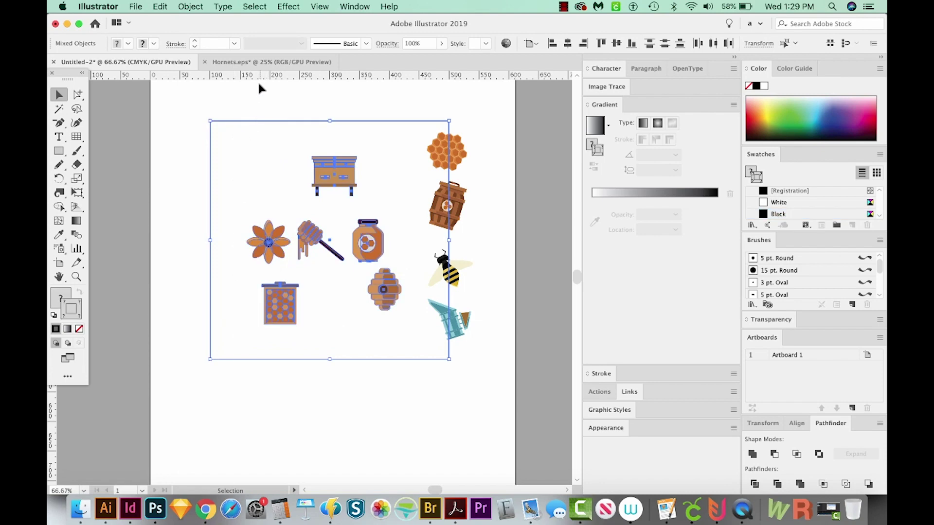
- Move the leftover icons below the artboard and open Move for the four right-edge icons
{"action": "left_click_drag", "start_coordinate": [299, 107], "coordinate": [278, 132]}
{"action": "left_click_drag", "start_coordinate": [341, 175], "coordinate": [351, 409]}
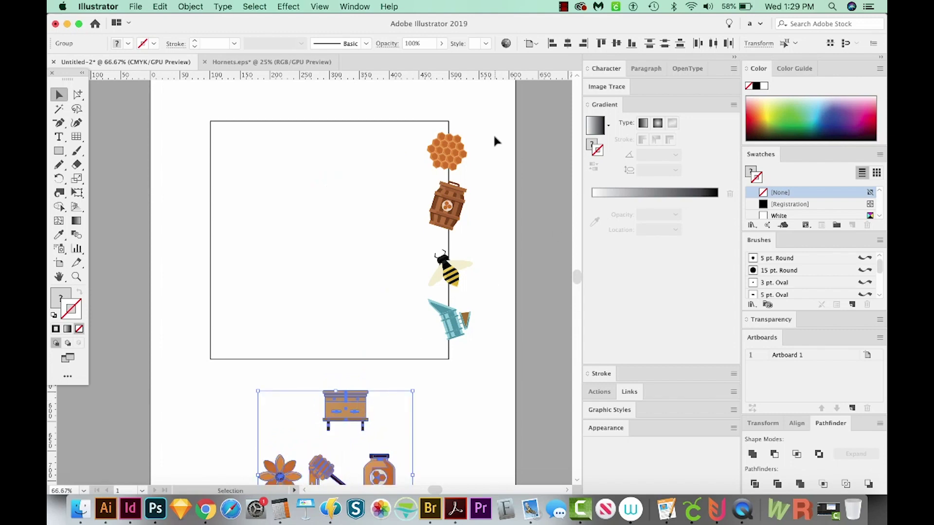
{"action": "left_click_drag", "start_coordinate": [497, 137], "coordinate": [460, 360]}
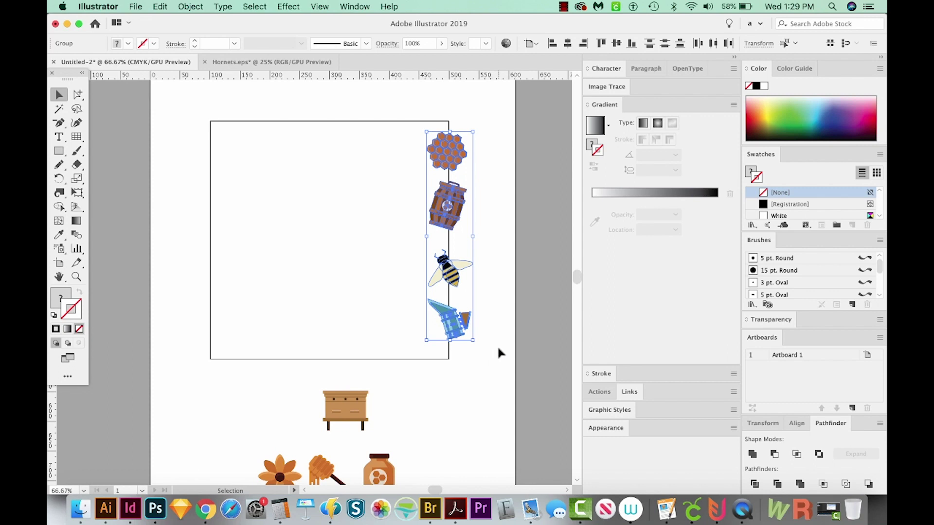
{"action": "key", "text": "super"}
{"action": "key", "text": "Return"}
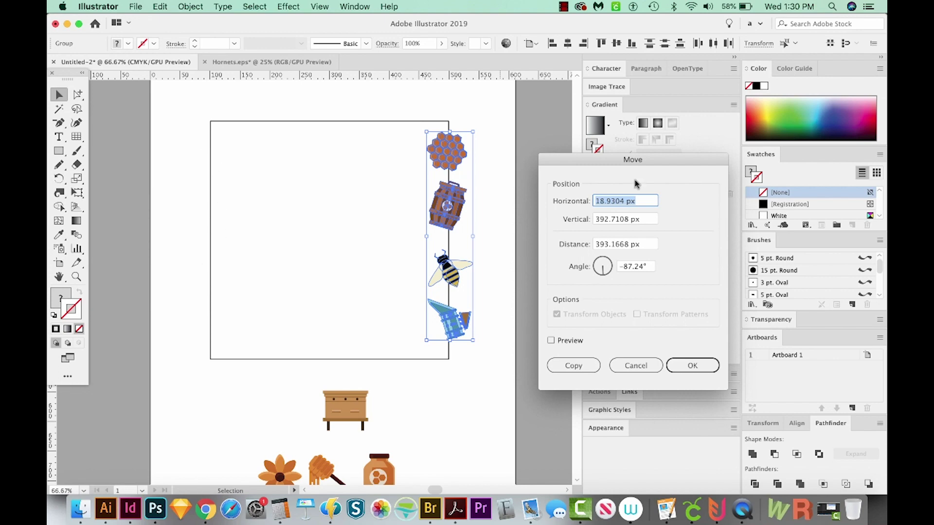
- Copy the right-edge icon column by -400 px horizontal, 0 px vertical onto the left edge
{"action": "left_click_drag", "start_coordinate": [651, 164], "coordinate": [648, 160]}
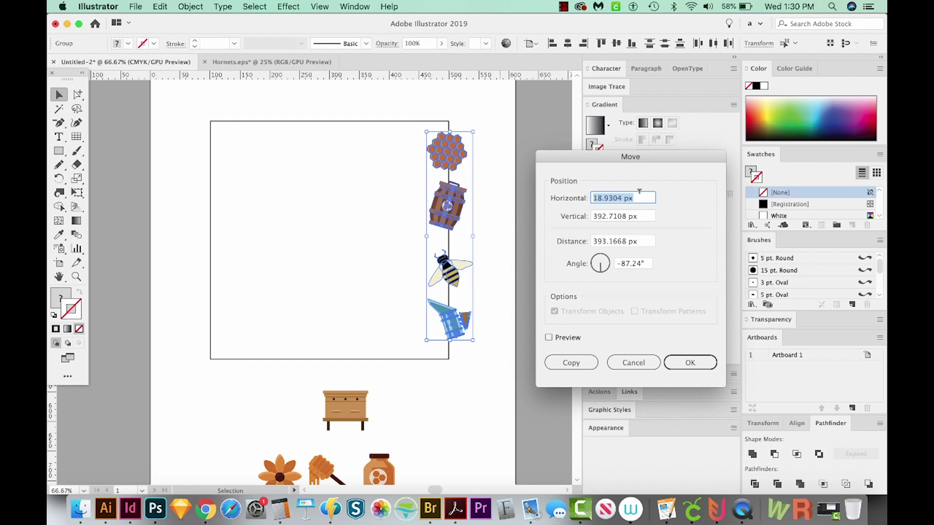
{"action": "type", "text": "-400"}
{"action": "key", "text": "Tab"}
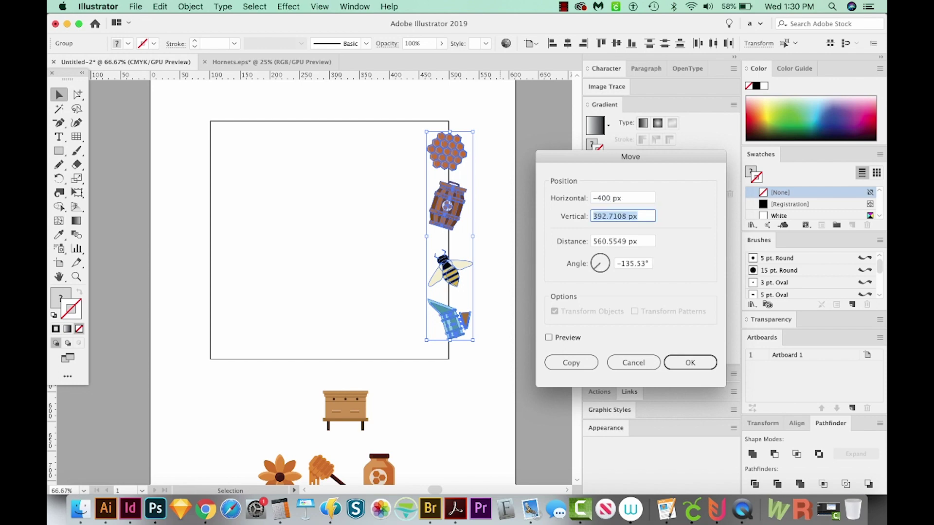
{"action": "type", "text": "0"}
{"action": "left_click", "coordinate": [688, 363]}
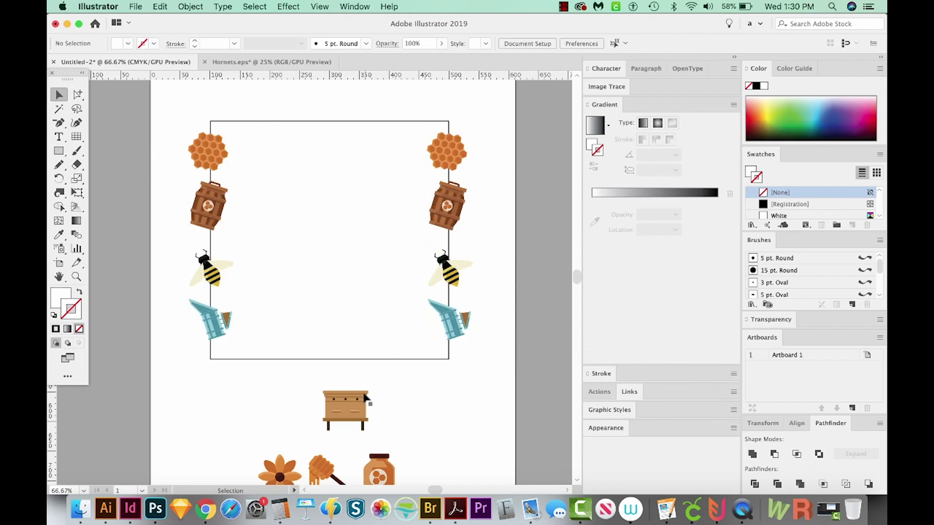
- Move the honey jar, honey dipper and flower onto the square's bottom edge
{"action": "scroll", "coordinate": [444, 439], "scroll_direction": "down", "scroll_amount": 3}
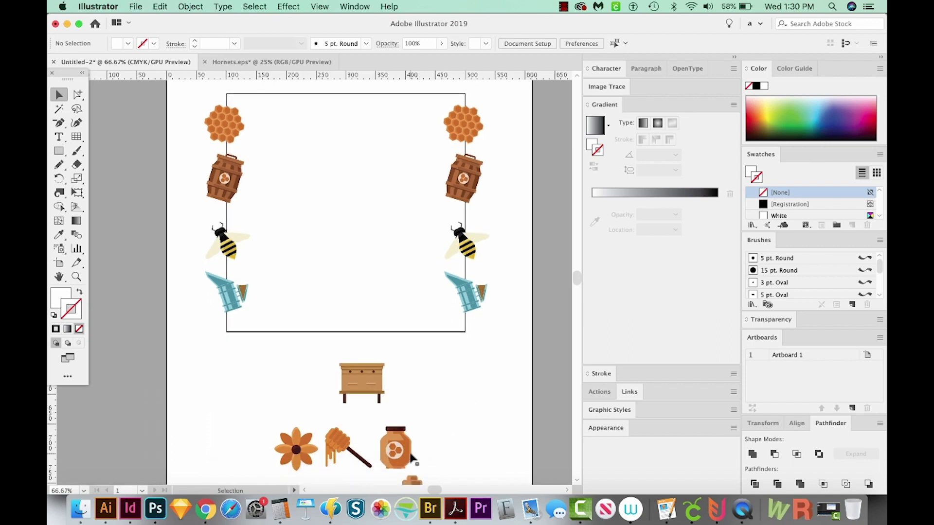
{"action": "left_click_drag", "start_coordinate": [408, 449], "coordinate": [294, 306]}
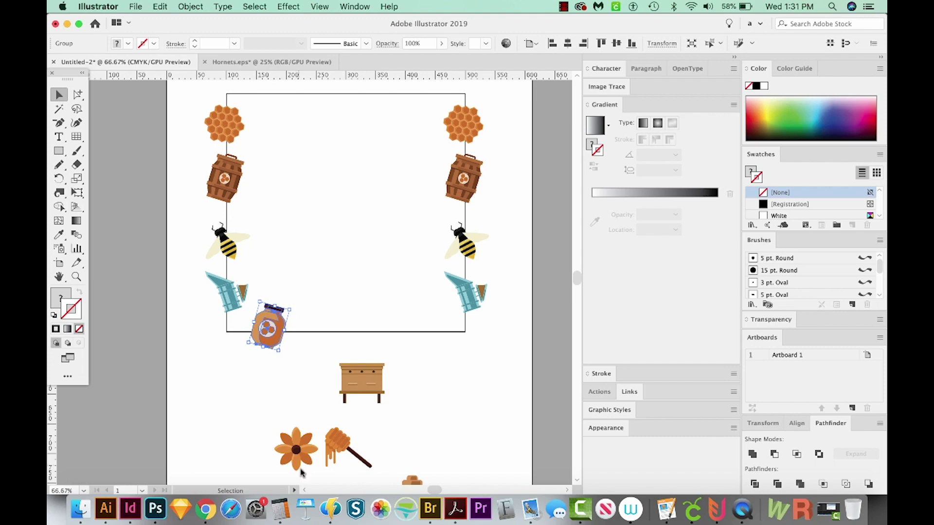
{"action": "left_click_drag", "start_coordinate": [335, 445], "coordinate": [316, 325]}
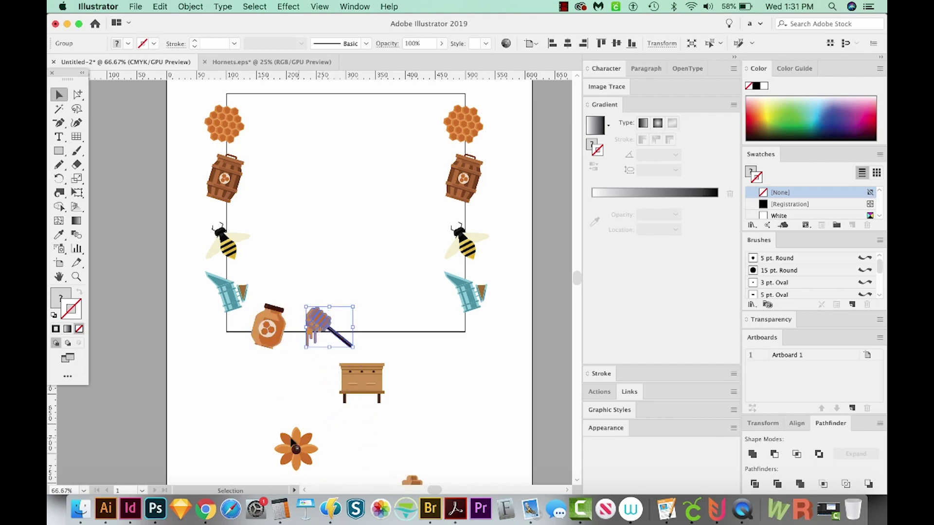
{"action": "left_click_drag", "start_coordinate": [292, 442], "coordinate": [424, 324]}
{"action": "key", "text": "e"}
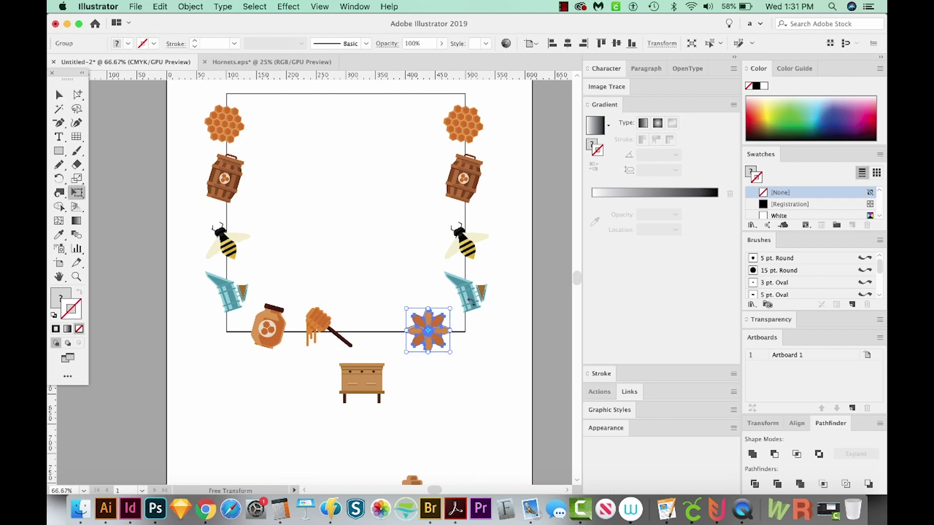
{"action": "key", "text": "v"}
- Duplicate the right-hand bee onto the bottom edge and tilt it clockwise
{"action": "left_click", "coordinate": [468, 246]}
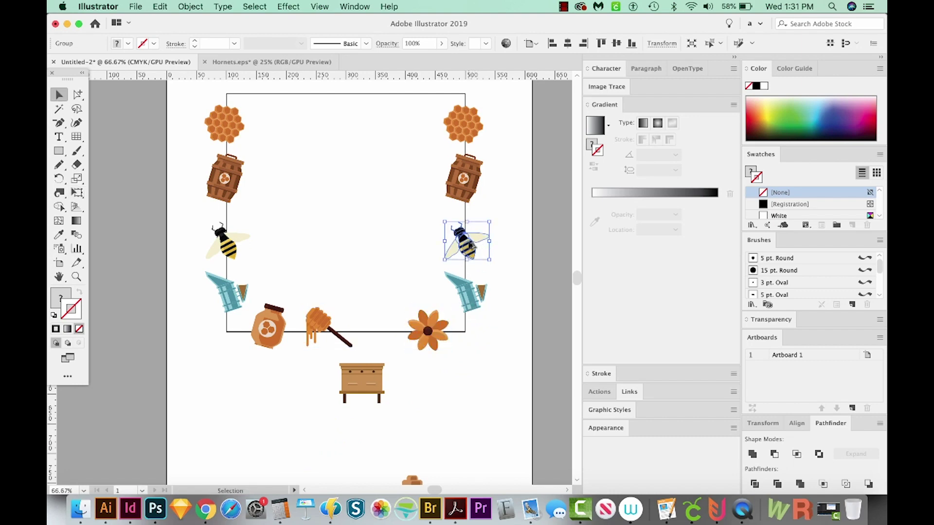
{"action": "left_click_drag", "start_coordinate": [476, 235], "coordinate": [373, 330]}
{"action": "key", "text": "e"}
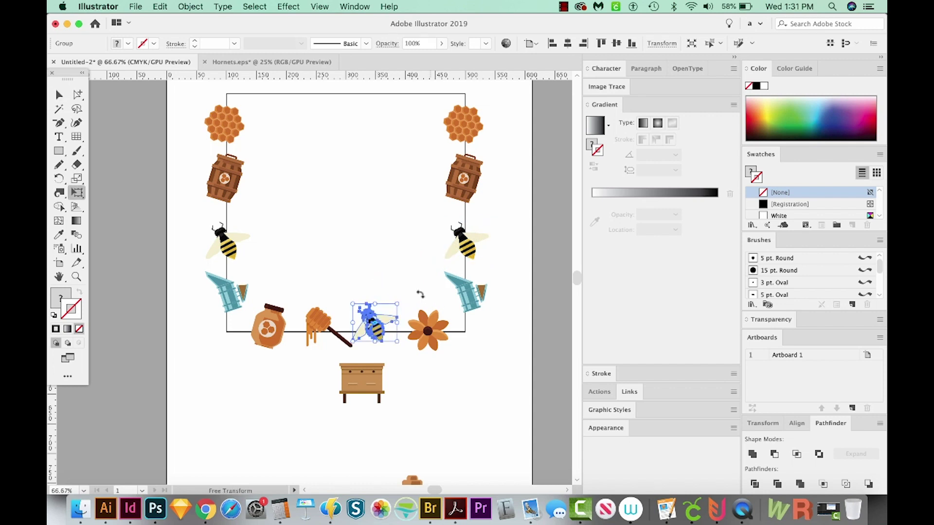
{"action": "left_click_drag", "start_coordinate": [416, 298], "coordinate": [395, 352]}
{"action": "scroll", "coordinate": [395, 351], "scroll_direction": "down", "scroll_amount": 2}
{"action": "key", "text": "v"}
- Select the bottom row of jar, dipper, bee and flower as one group
{"action": "left_click", "coordinate": [332, 312]}
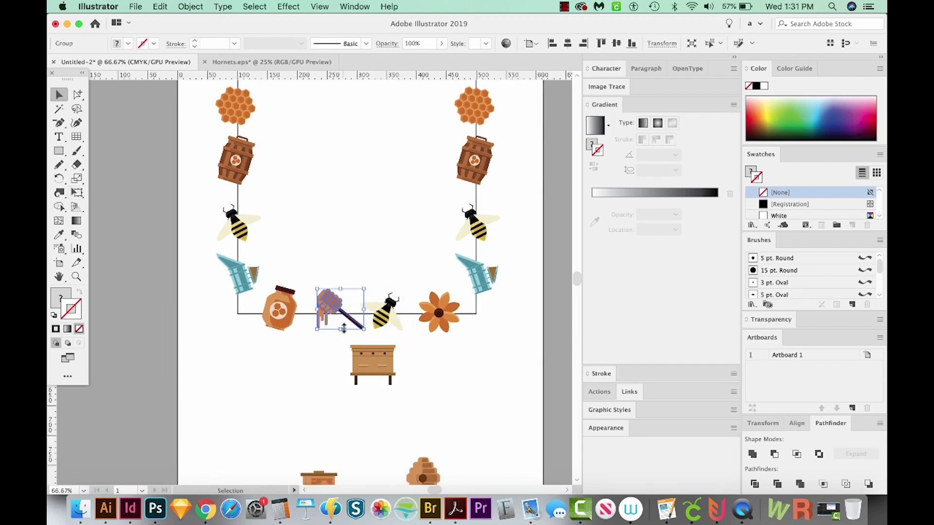
{"action": "left_click", "coordinate": [344, 328]}
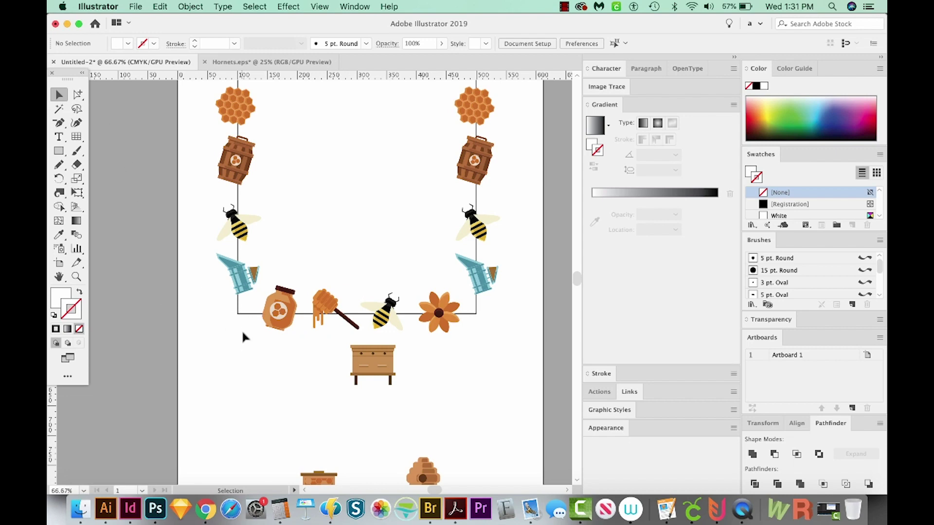
{"action": "left_click_drag", "start_coordinate": [384, 330], "coordinate": [480, 330]}
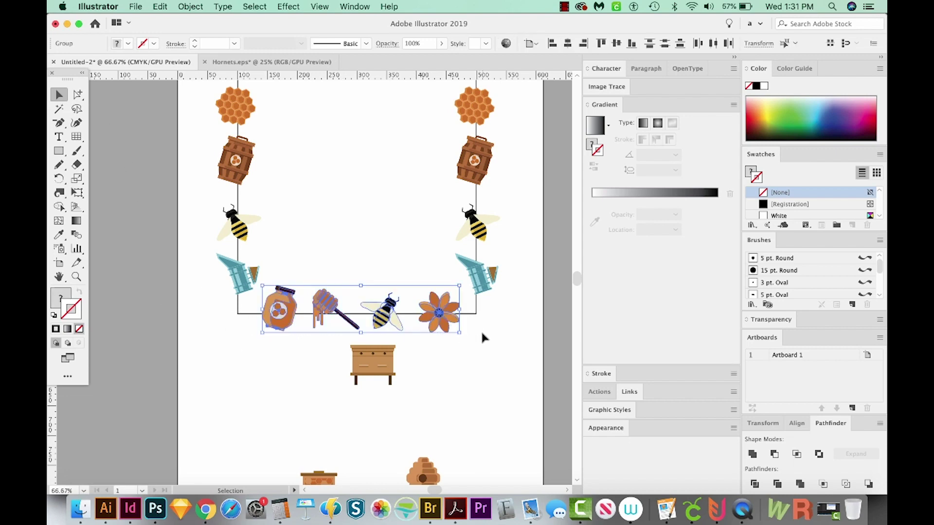
{"action": "key", "text": "a"}
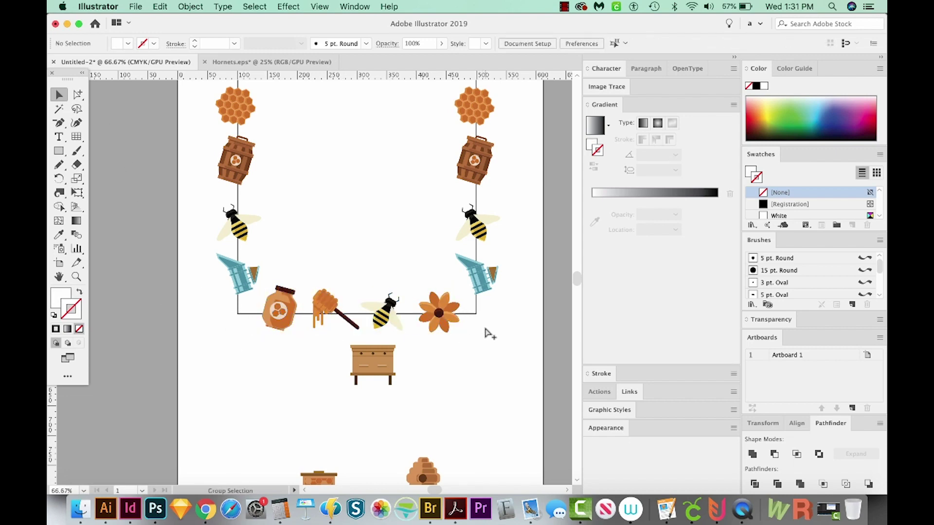
{"action": "left_click_drag", "start_coordinate": [391, 240], "coordinate": [396, 285]}
{"action": "key", "text": "v"}
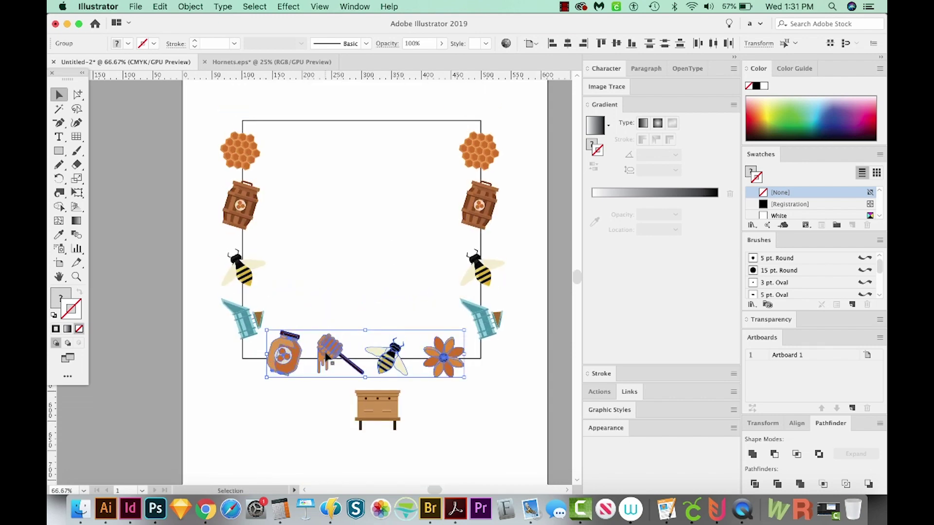
- Copy the bottom icon row straight up to the top edge, Horizontal 0, Vertical -400 px
{"action": "key", "text": "Return"}
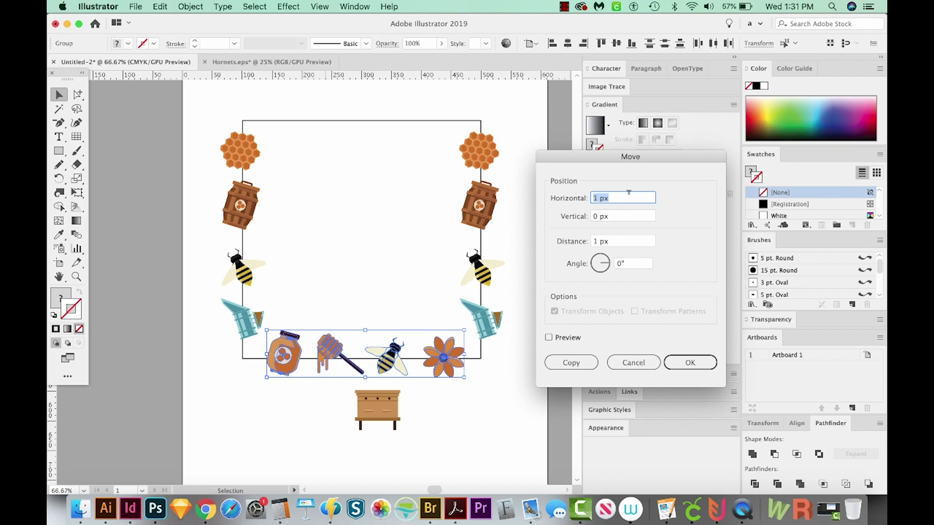
{"action": "type", "text": "0"}
{"action": "key", "text": "Tab"}
{"action": "type", "text": "-100"}
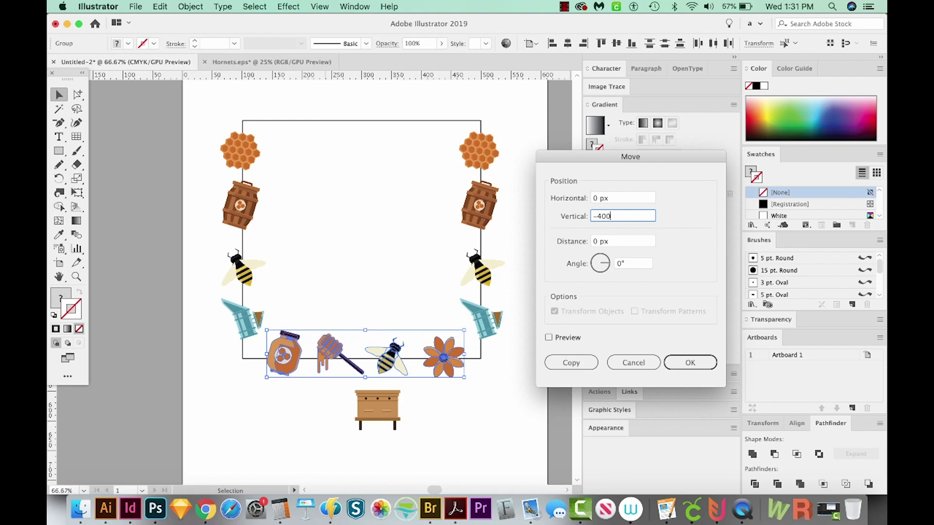
{"action": "left_click", "coordinate": [690, 363]}
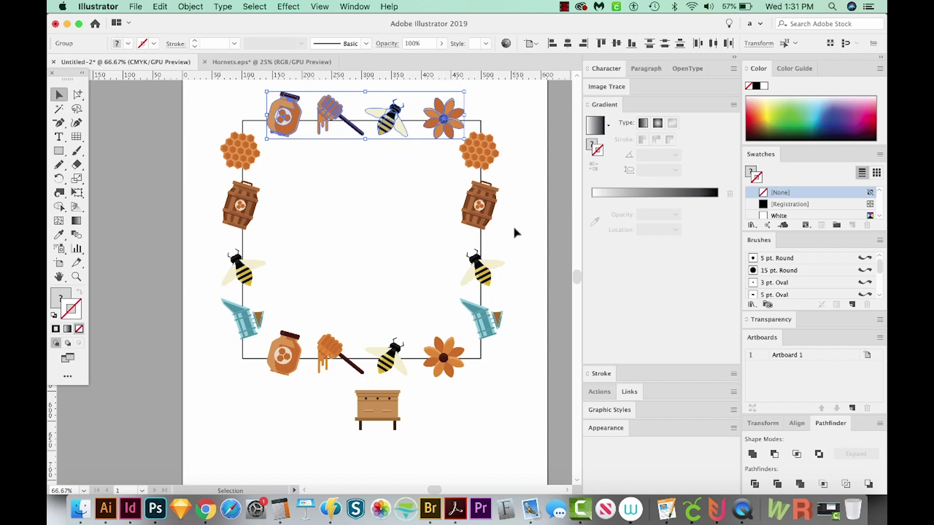
- Move the beehive box into the tile's upper left and rotate it
{"action": "left_click", "coordinate": [459, 448]}
{"action": "scroll", "coordinate": [428, 360], "scroll_direction": "up", "scroll_amount": 2}
{"action": "scroll", "coordinate": [428, 360], "scroll_direction": "right", "scroll_amount": 1}
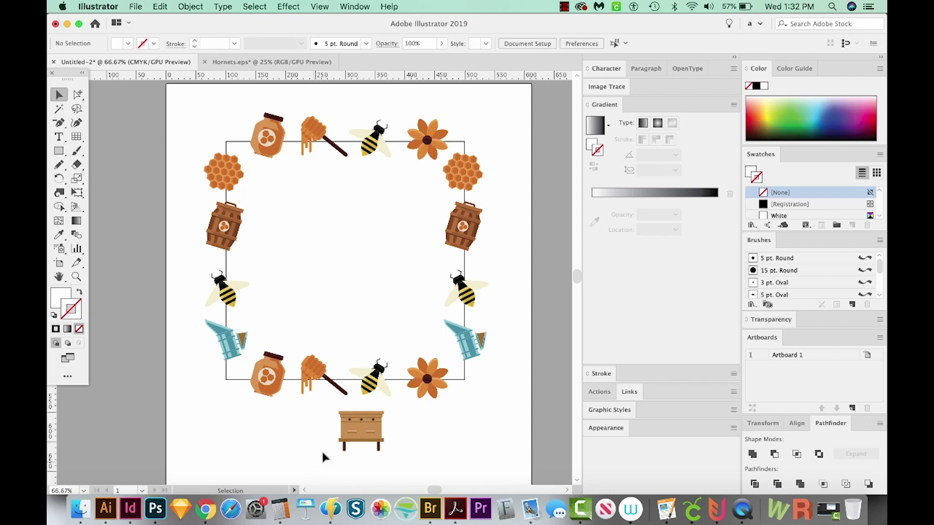
{"action": "left_click_drag", "start_coordinate": [355, 432], "coordinate": [277, 192]}
{"action": "key", "text": "e"}
{"action": "left_click_drag", "start_coordinate": [343, 163], "coordinate": [347, 181]}
{"action": "scroll", "coordinate": [371, 423], "scroll_direction": "down", "scroll_amount": 3}
{"action": "scroll", "coordinate": [371, 423], "scroll_direction": "left", "scroll_amount": 1}
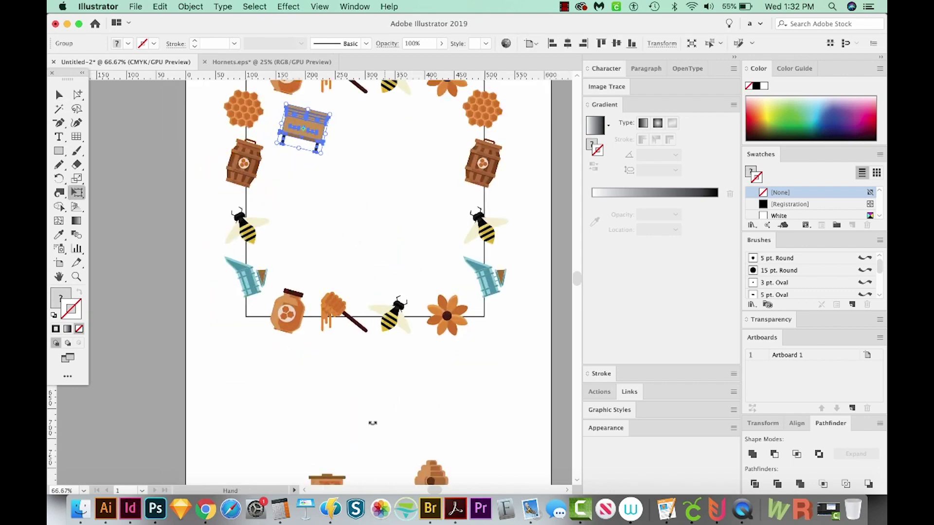
{"action": "key", "text": "v"}
- Bring the skep into the tile's interior and add the hive frame tilted at an angle
{"action": "left_click_drag", "start_coordinate": [431, 471], "coordinate": [430, 255]}
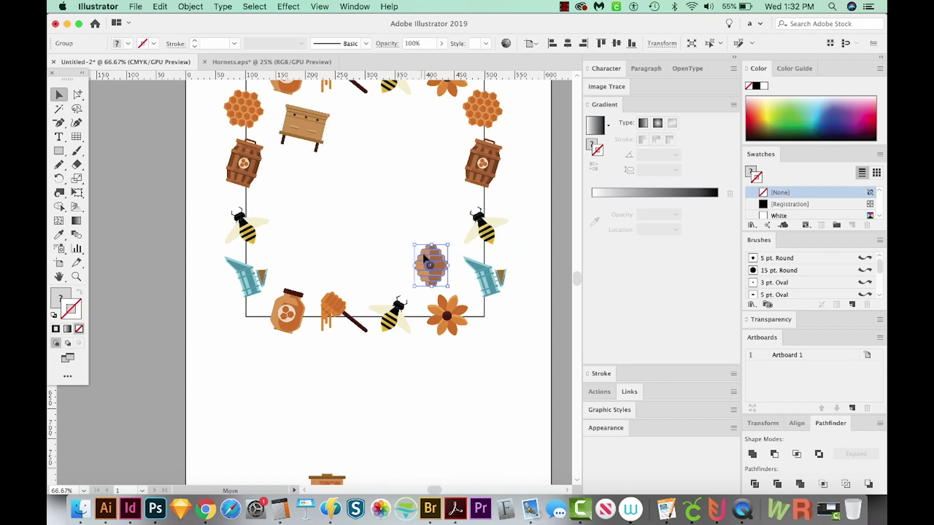
{"action": "key", "text": "e"}
{"action": "key", "text": "v"}
{"action": "left_click_drag", "start_coordinate": [323, 479], "coordinate": [292, 197]}
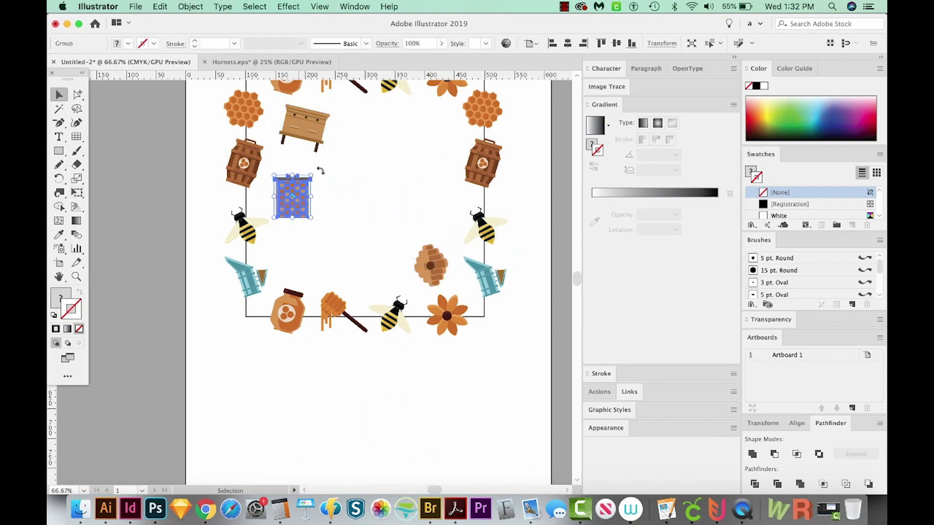
{"action": "key", "text": "e"}
{"action": "left_click_drag", "start_coordinate": [330, 164], "coordinate": [312, 184]}
{"action": "key", "text": "super+shift+a"}
{"action": "key", "text": "v"}
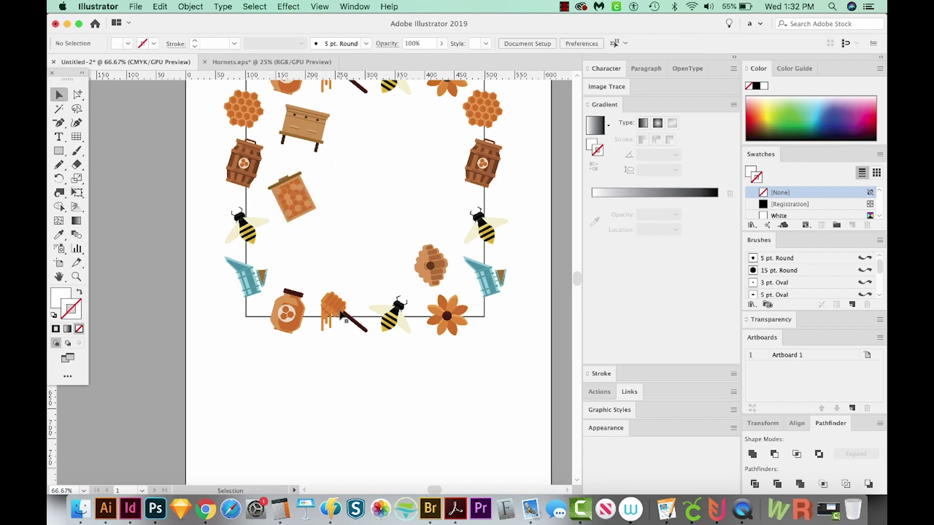
- Copy the honey dipper into a gap near the tile's top centre
{"action": "left_click_drag", "start_coordinate": [343, 302], "coordinate": [334, 233]}
{"action": "key", "text": "e"}
{"action": "key", "text": "v"}
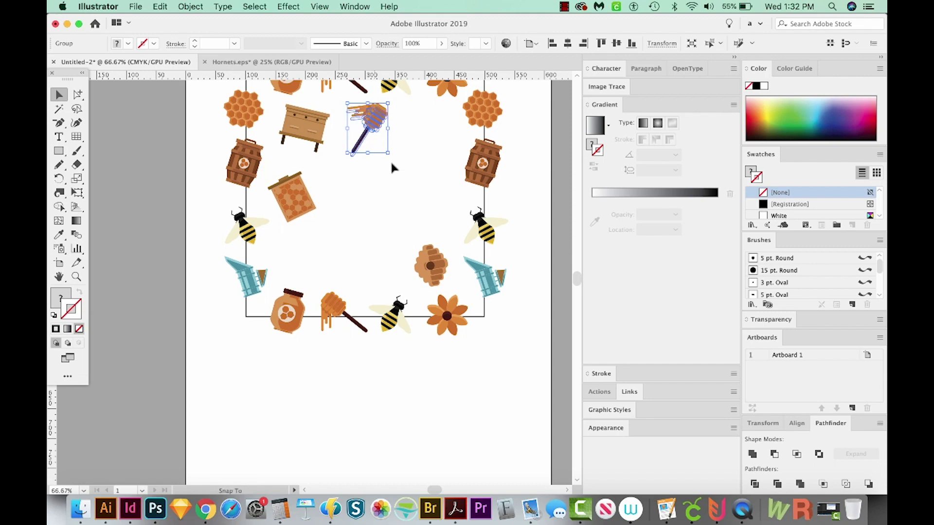
{"action": "left_click_drag", "start_coordinate": [376, 131], "coordinate": [430, 208]}
{"action": "left_click_drag", "start_coordinate": [418, 248], "coordinate": [412, 318]}
- Copy a flower into the left interior and a rotated bee into the upper middle
{"action": "left_click_drag", "start_coordinate": [449, 156], "coordinate": [298, 328]}
{"action": "left_click_drag", "start_coordinate": [240, 306], "coordinate": [338, 253]}
{"action": "key", "text": "e"}
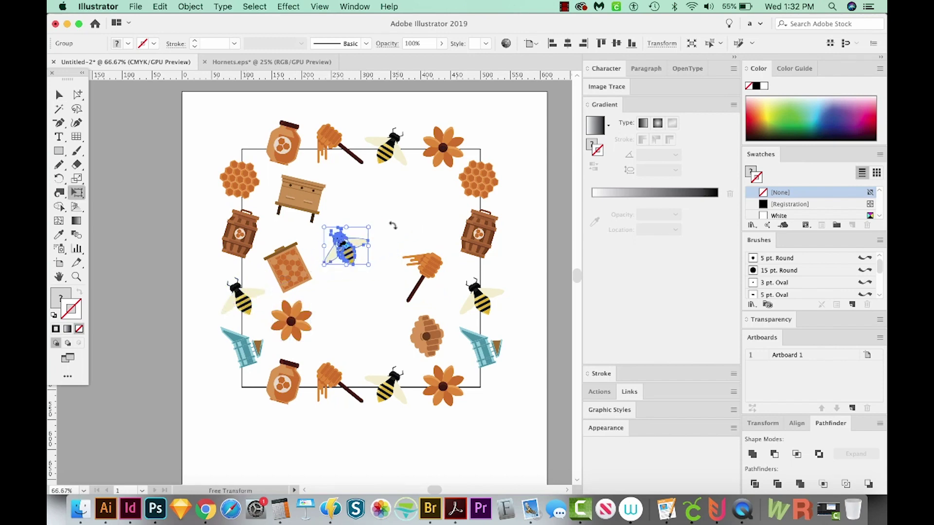
{"action": "left_click_drag", "start_coordinate": [391, 224], "coordinate": [389, 284]}
{"action": "key", "text": "v"}
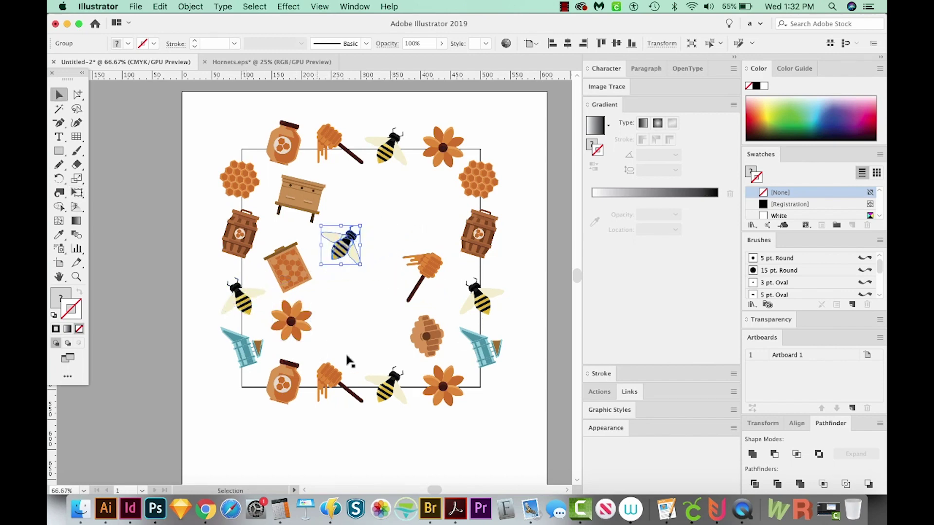
- Copy the smoker, honey jar and a rotated honey barrel into the tile's interior
{"action": "left_click_drag", "start_coordinate": [491, 351], "coordinate": [438, 207]}
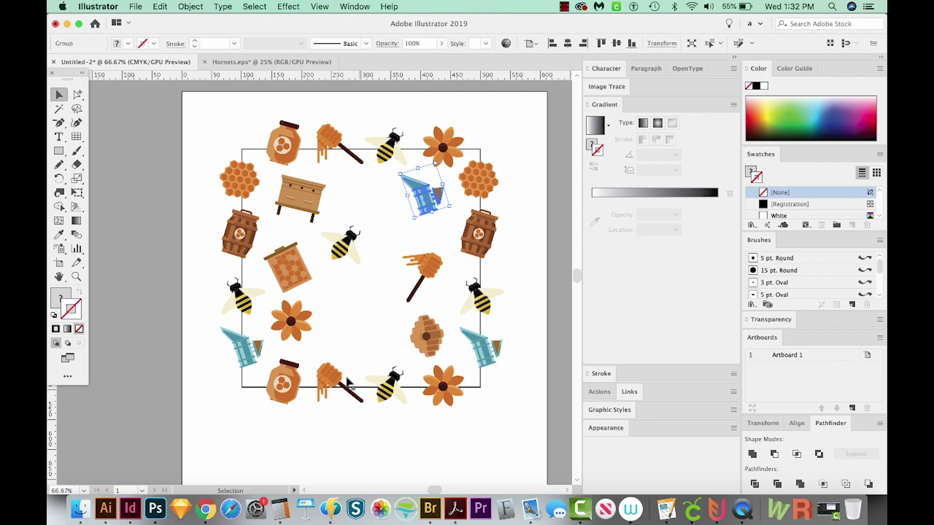
{"action": "left_click_drag", "start_coordinate": [269, 393], "coordinate": [357, 207]}
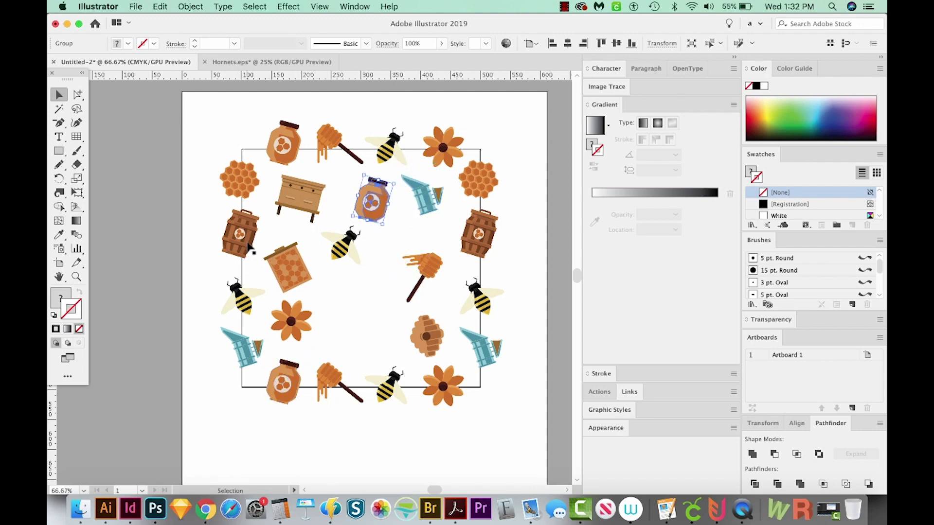
{"action": "left_click_drag", "start_coordinate": [253, 243], "coordinate": [356, 333]}
{"action": "key", "text": "e"}
{"action": "key", "text": "v"}
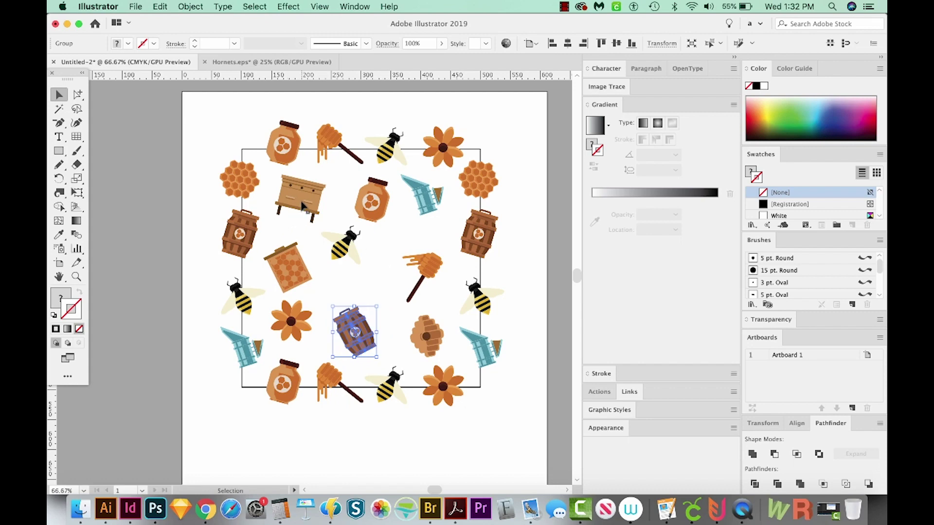
- Add a tilted beehive box copy at the centre and nudge it and the barrel into place
{"action": "left_click_drag", "start_coordinate": [303, 207], "coordinate": [381, 298]}
{"action": "key", "text": "e"}
{"action": "left_click_drag", "start_coordinate": [389, 260], "coordinate": [423, 261]}
{"action": "key", "text": "v"}
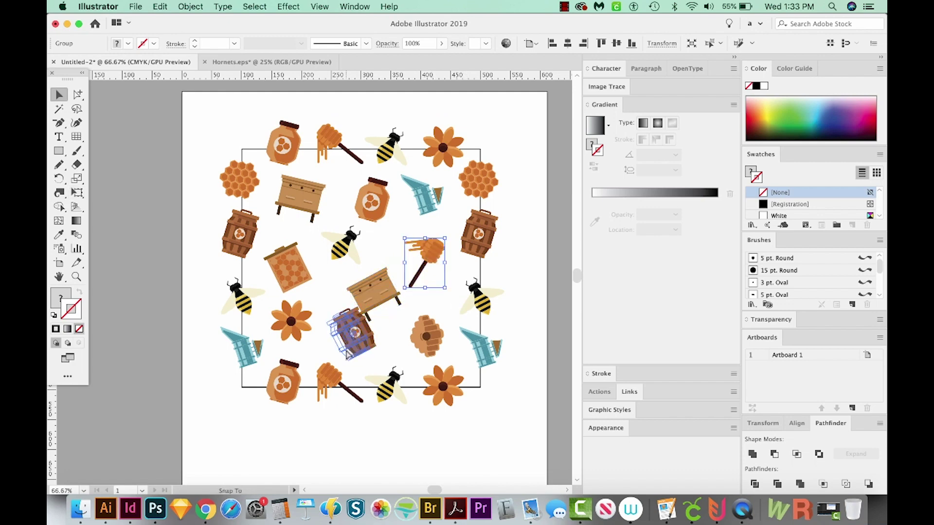
{"action": "left_click_drag", "start_coordinate": [351, 351], "coordinate": [338, 361]}
{"action": "left_click_drag", "start_coordinate": [384, 297], "coordinate": [394, 309]}
{"action": "left_click", "coordinate": [430, 250]}
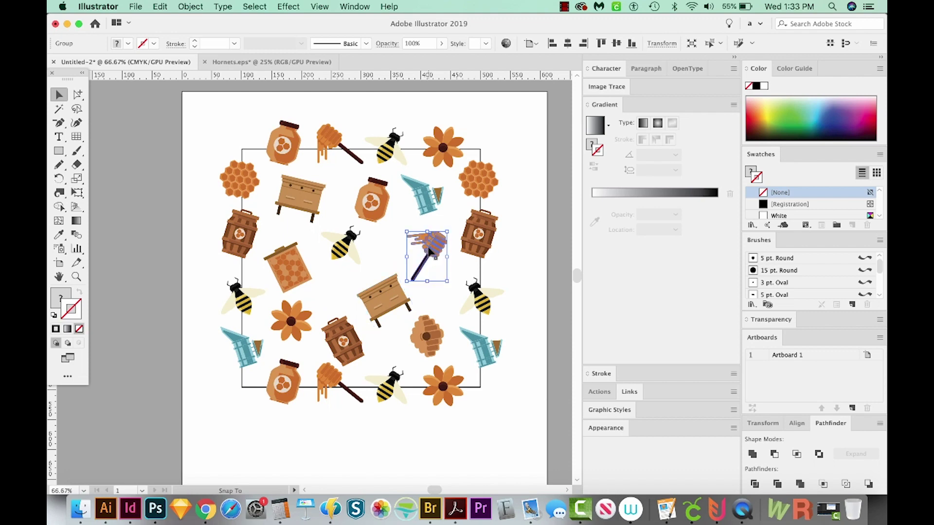
{"action": "left_click", "coordinate": [441, 297]}
{"action": "mouse_move", "coordinate": [479, 324]}
{"action": "left_mouse_down"}
{"action": "mouse_move", "coordinate": [430, 315]}
{"action": "mouse_move", "coordinate": [448, 306]}
{"action": "left_mouse_up"}
- Fill the square tile rectangle with pale yellow f7f9d7
{"action": "key", "text": "d"}
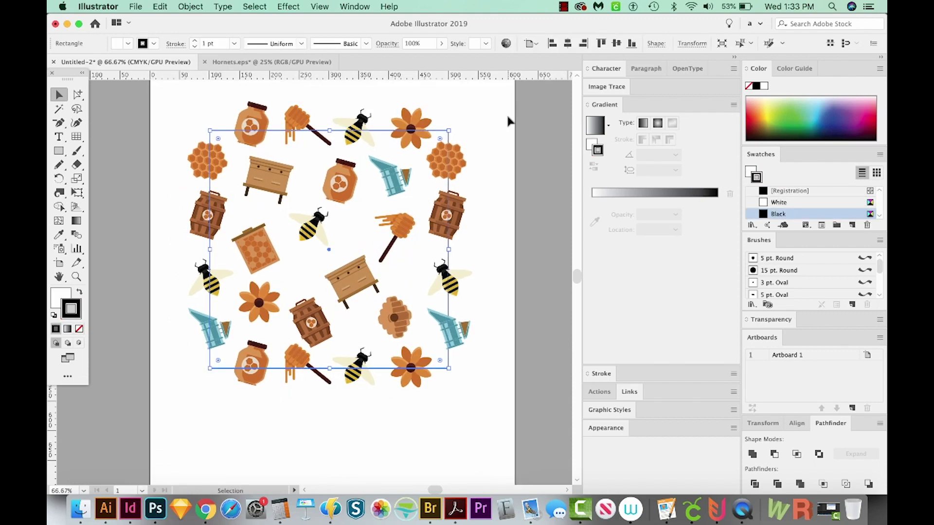
{"action": "left_click", "coordinate": [437, 132]}
{"action": "key", "text": "x"}
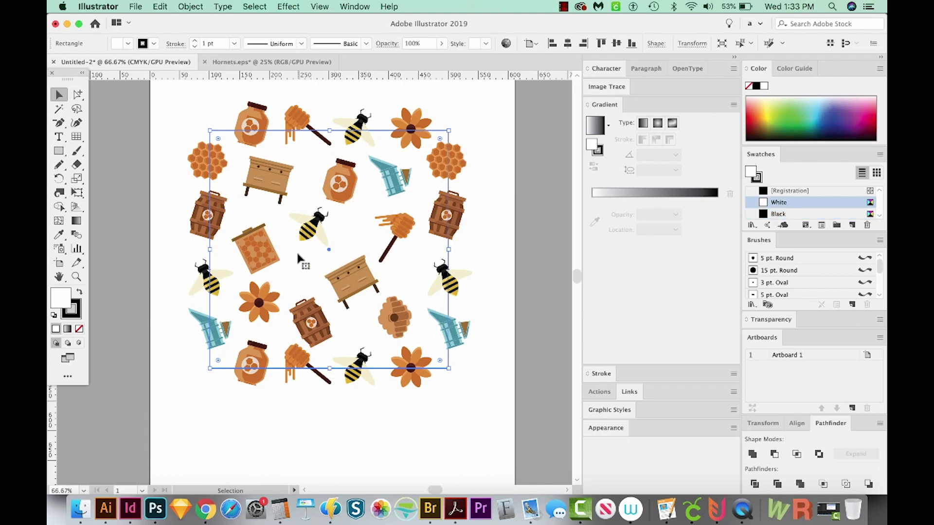
{"action": "double_click", "coordinate": [62, 302]}
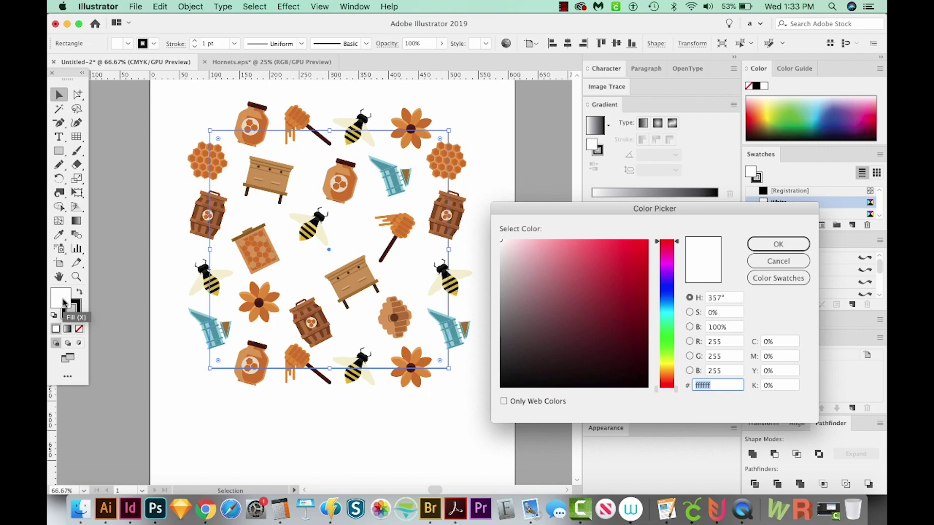
{"action": "left_click", "coordinate": [667, 362]}
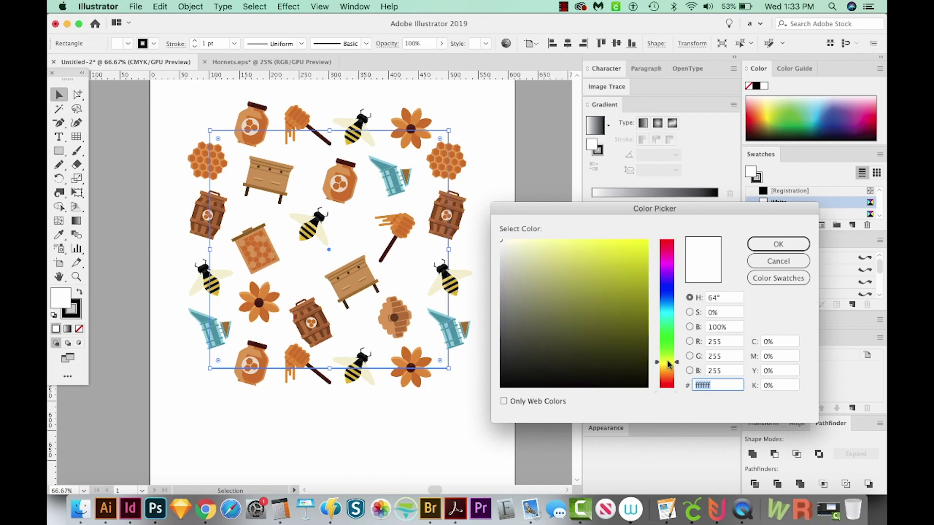
{"action": "left_click", "coordinate": [527, 240]}
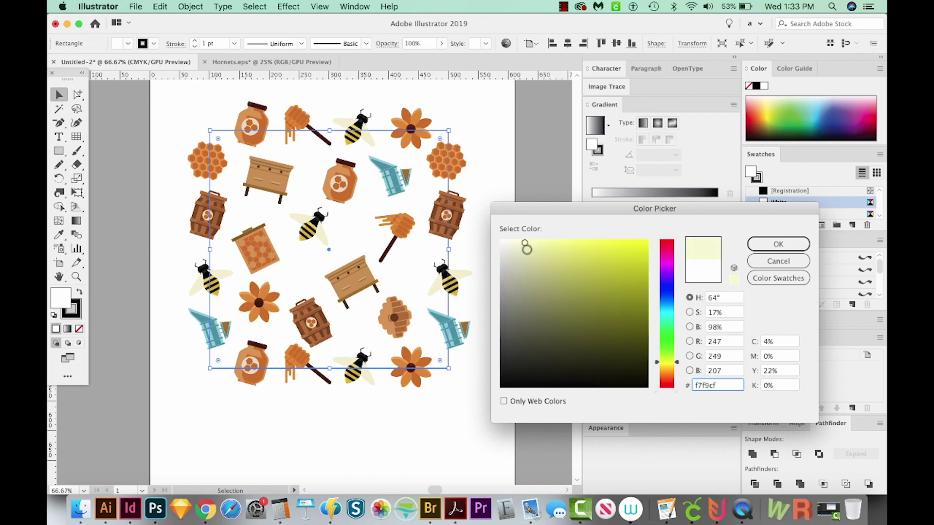
{"action": "left_click", "coordinate": [519, 242]}
{"action": "left_click", "coordinate": [774, 241]}
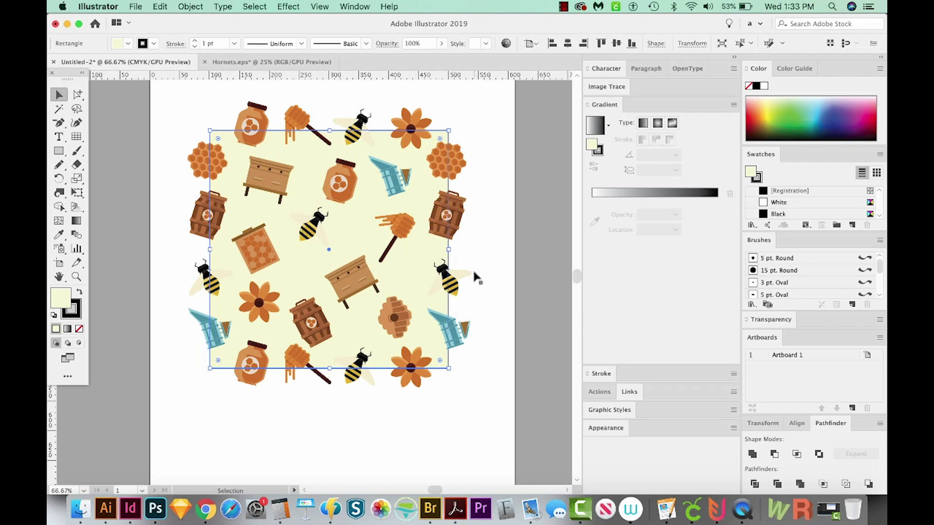
- Select every bee wing by its shared fill and recolour them all to white ffffff
{"action": "key", "text": "g"}
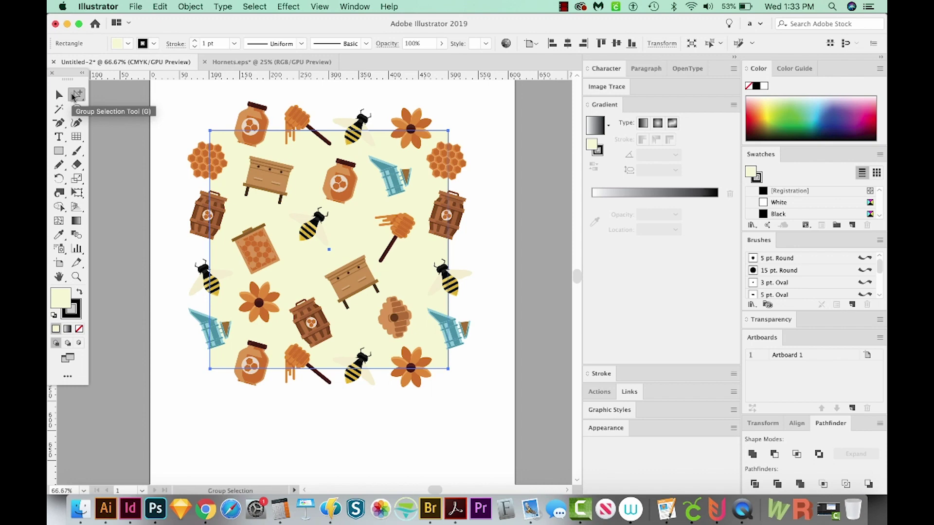
{"action": "left_click", "coordinate": [469, 276]}
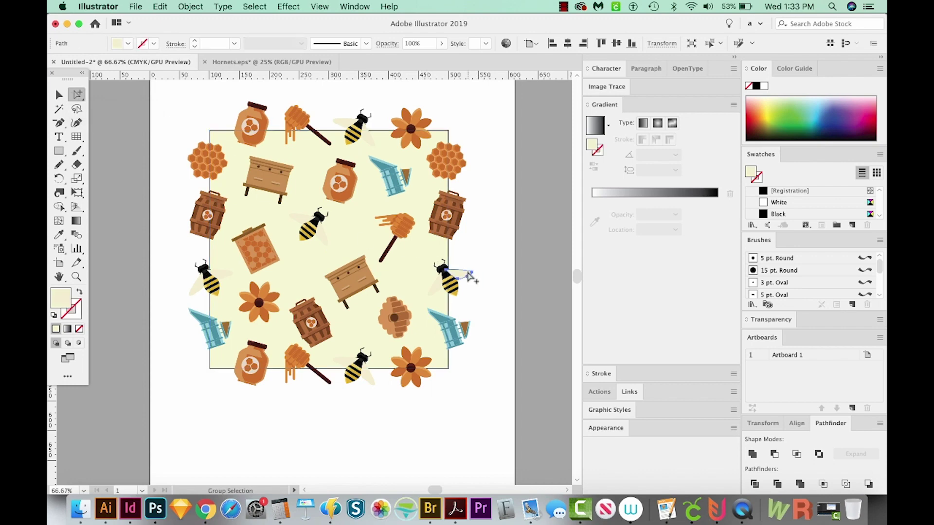
{"action": "left_click", "coordinate": [261, 10]}
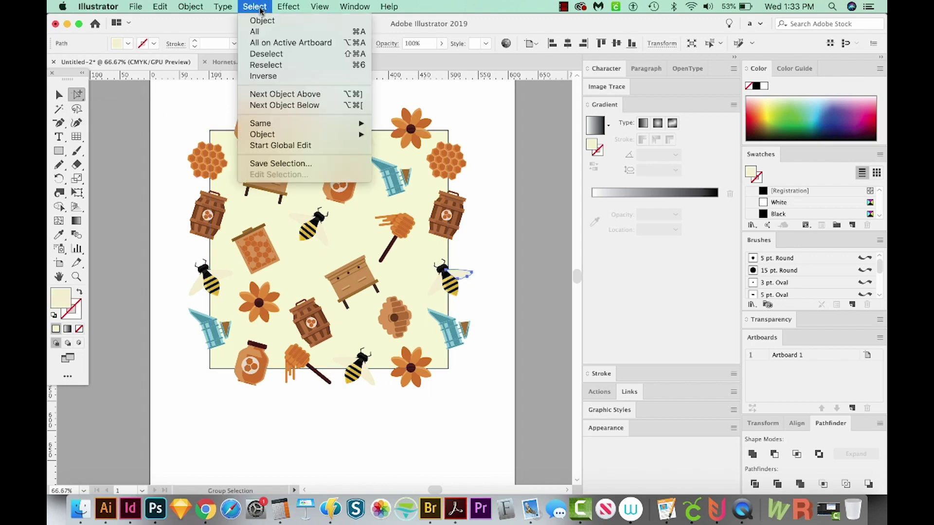
{"action": "mouse_move", "coordinate": [294, 123]}
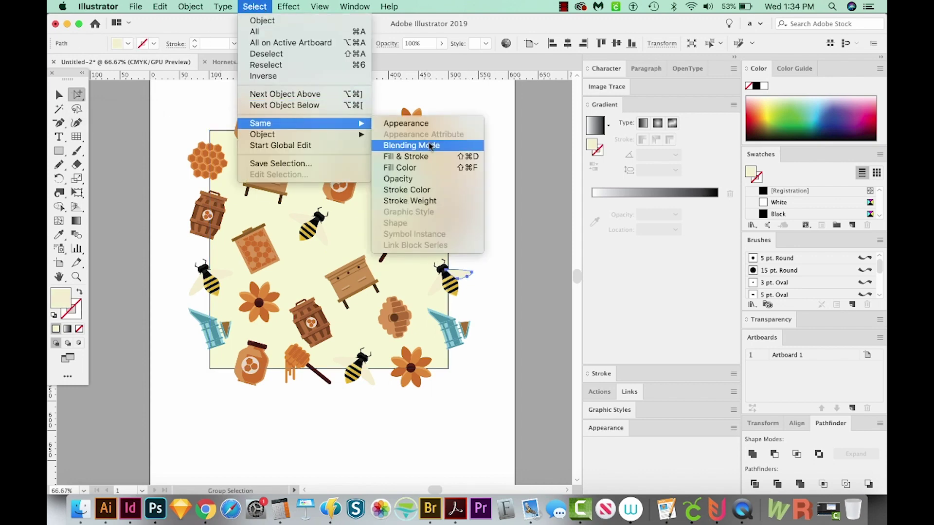
{"action": "left_click", "coordinate": [423, 168]}
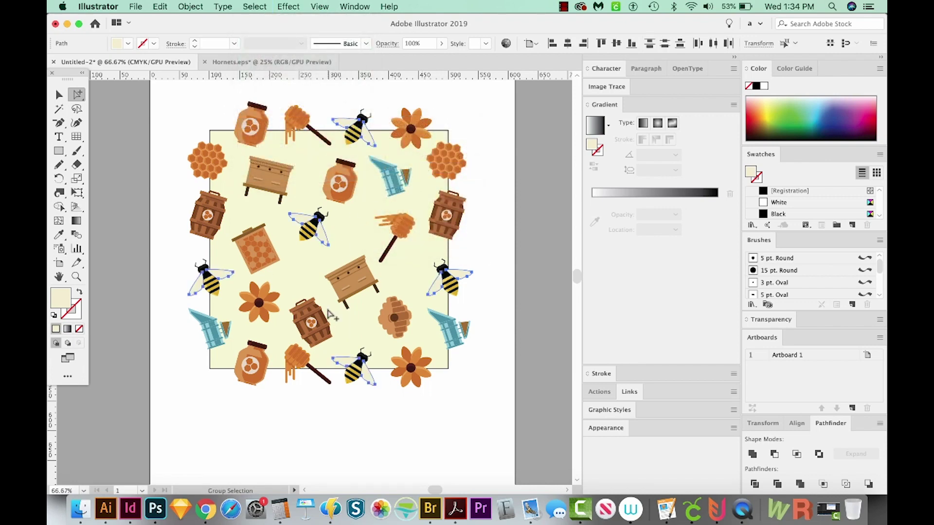
{"action": "double_click", "coordinate": [60, 302]}
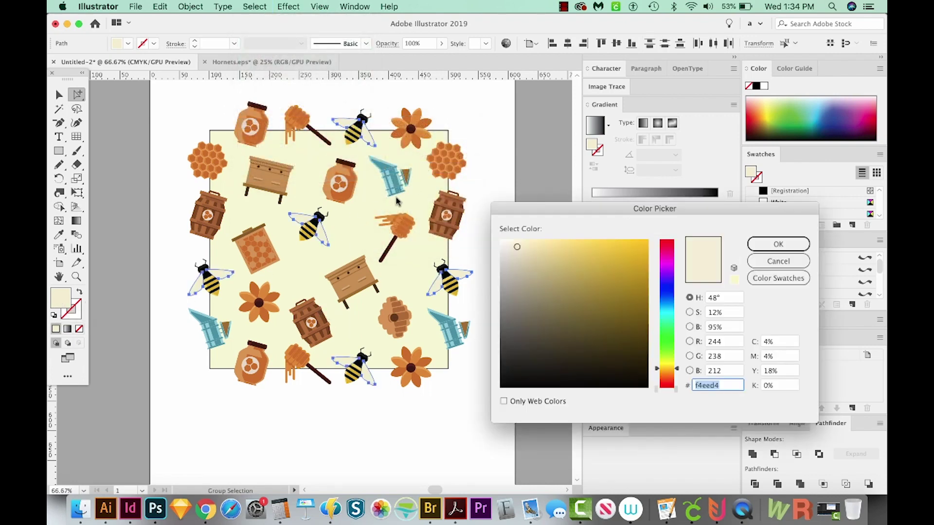
{"action": "left_click_drag", "start_coordinate": [513, 245], "coordinate": [491, 223]}
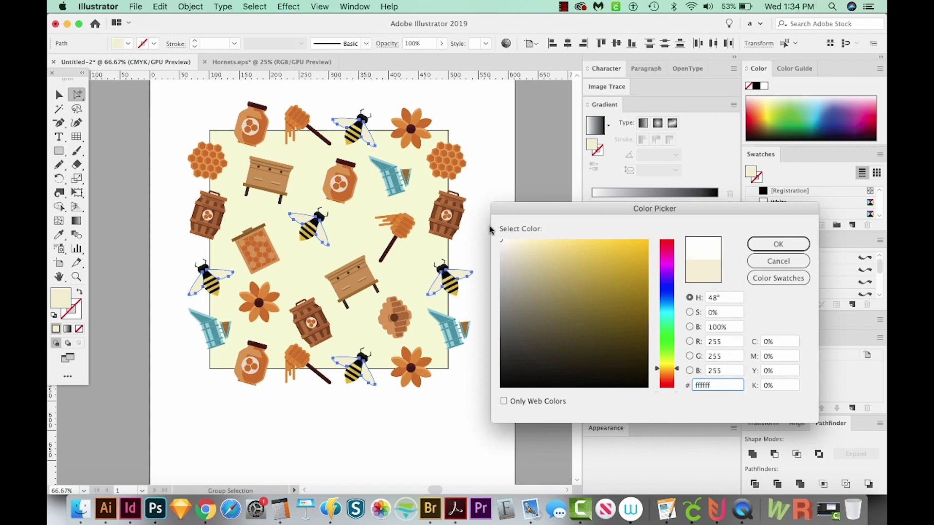
{"action": "left_click", "coordinate": [778, 243]}
{"action": "key", "text": "super+shift+a"}
{"action": "left_click_drag", "start_coordinate": [431, 294], "coordinate": [441, 260]}
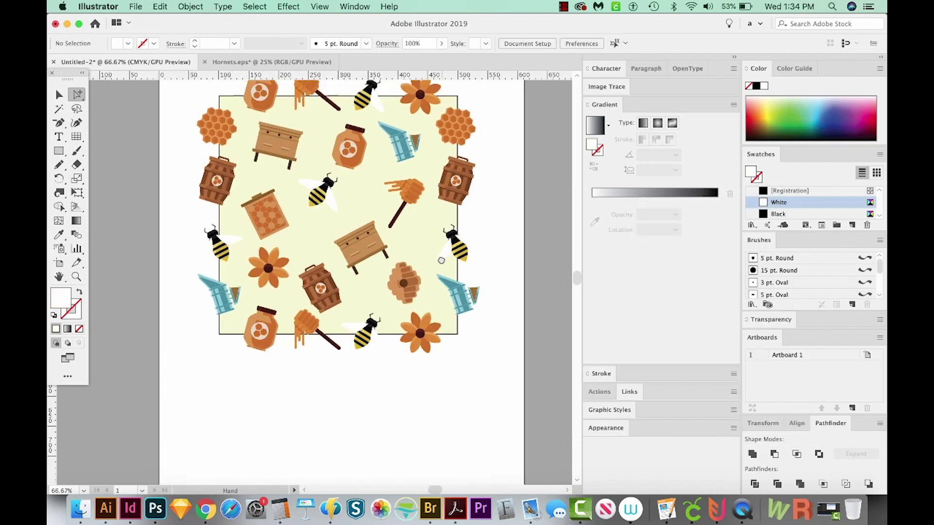
- Change the background square's fill to the brighter yellow fcfcb9
{"action": "left_click", "coordinate": [368, 199], "text": "alt"}
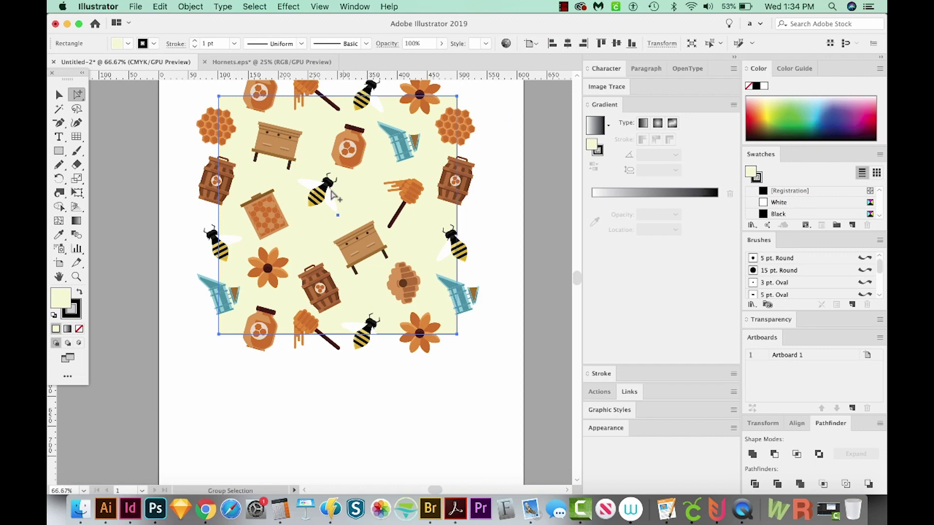
{"action": "double_click", "coordinate": [57, 303]}
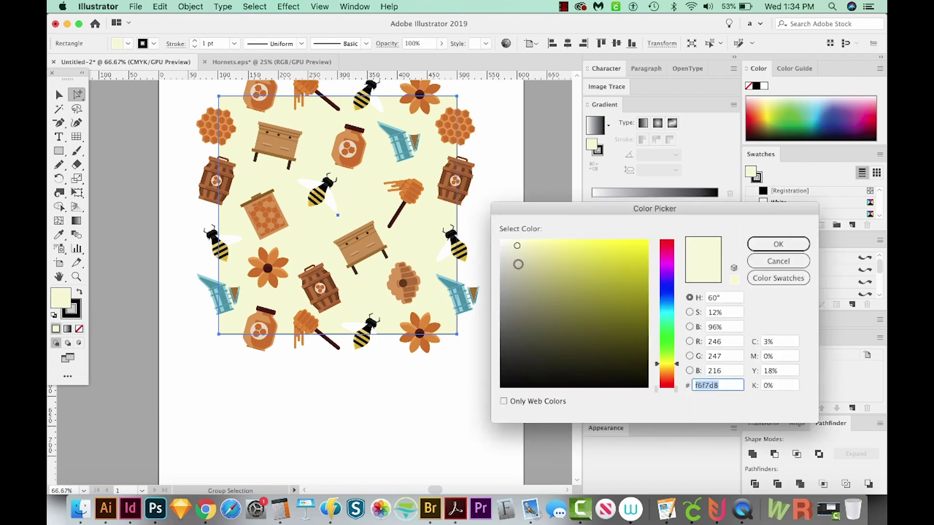
{"action": "left_click", "coordinate": [539, 242]}
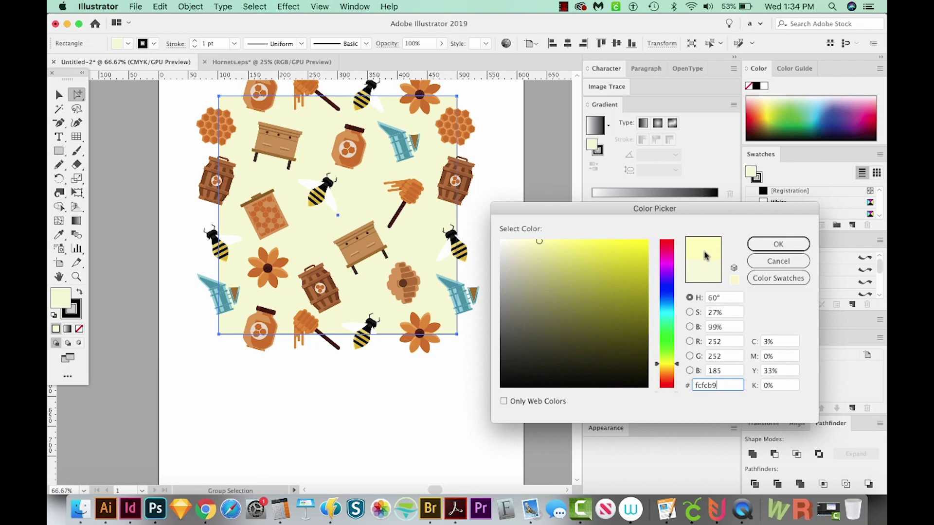
{"action": "left_click", "coordinate": [789, 246]}
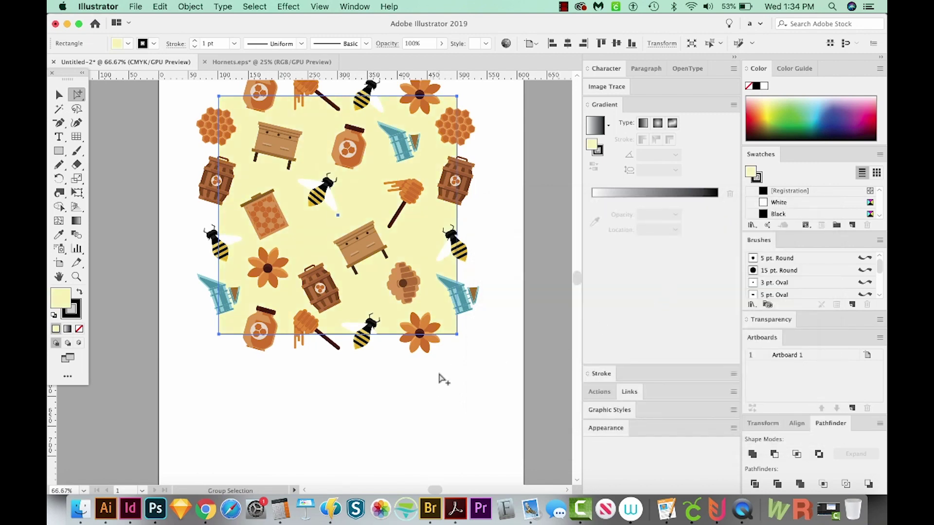
{"action": "scroll", "coordinate": [414, 309], "scroll_direction": "up", "scroll_amount": 2}
{"action": "scroll", "coordinate": [413, 308], "scroll_direction": "left", "scroll_amount": 1}
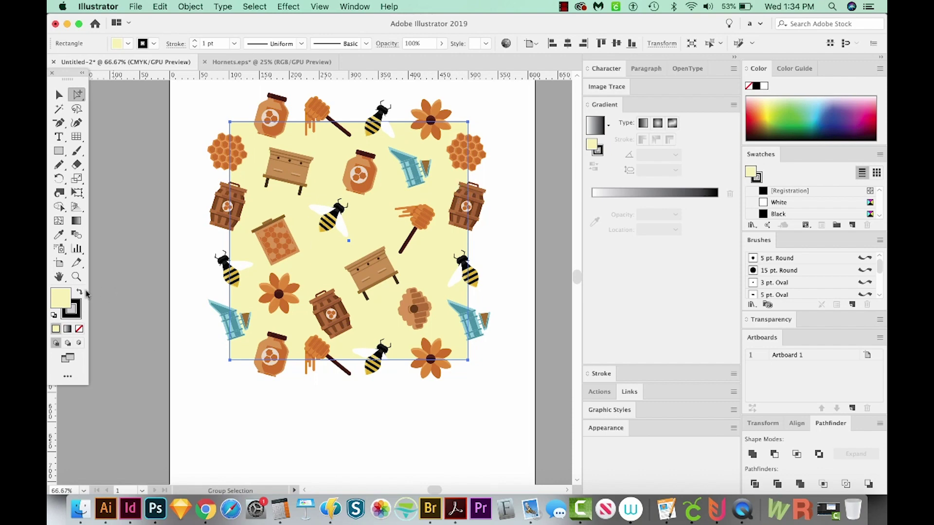
- Set the yellow square's stroke to None
{"action": "left_click", "coordinate": [75, 316]}
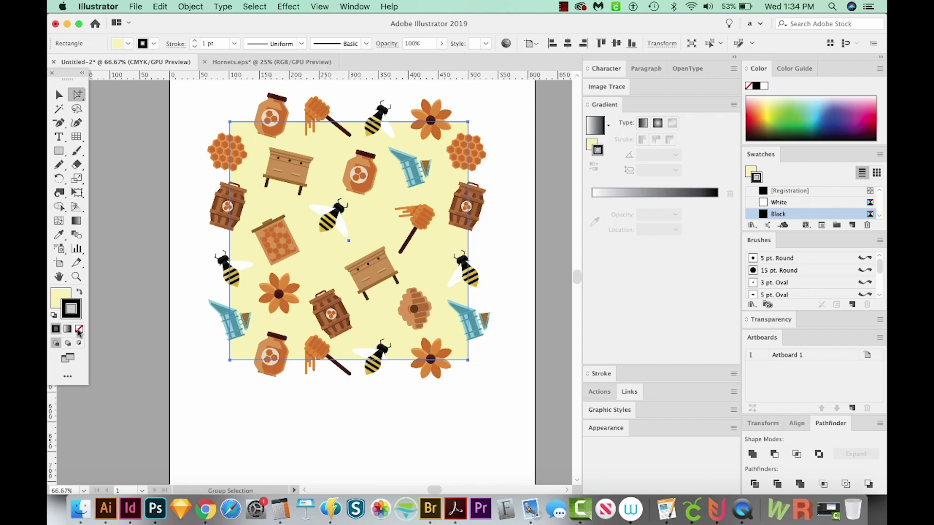
{"action": "left_click", "coordinate": [79, 332]}
{"action": "key", "text": "v"}
{"action": "left_click", "coordinate": [485, 119]}
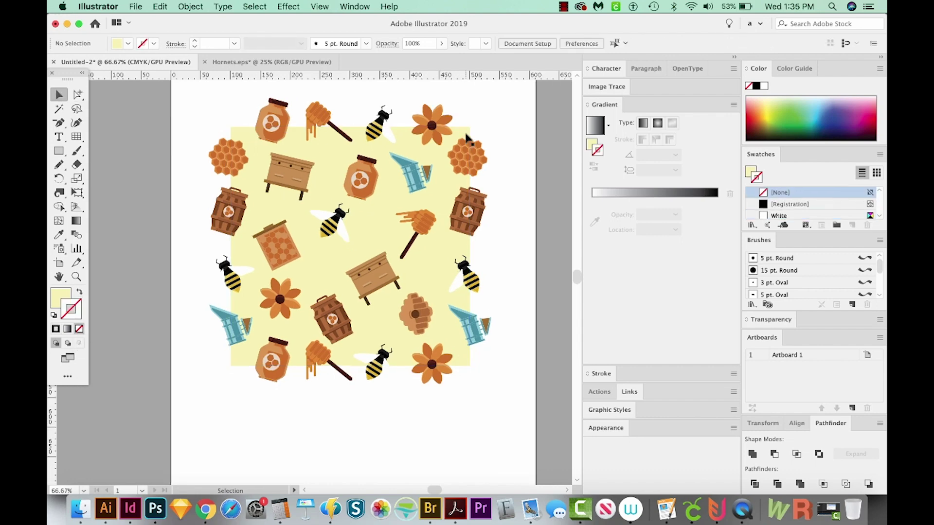
- Duplicate the square behind the original and set the copy's fill to None
{"action": "left_click", "coordinate": [442, 154]}
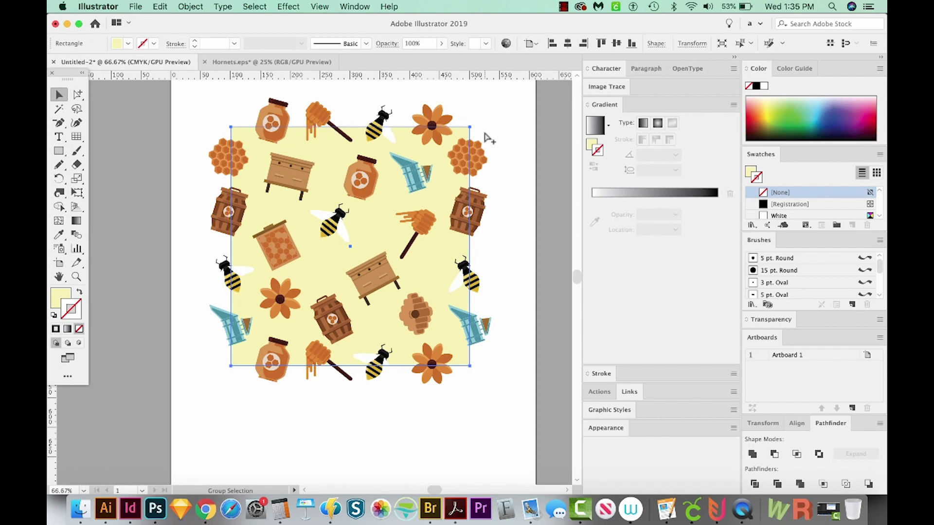
{"action": "key", "text": "v"}
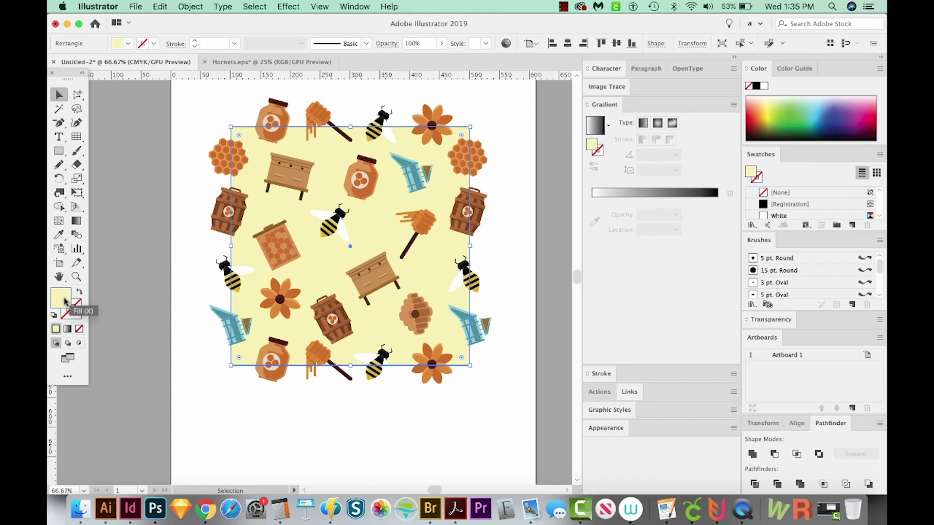
{"action": "key", "text": "slash"}
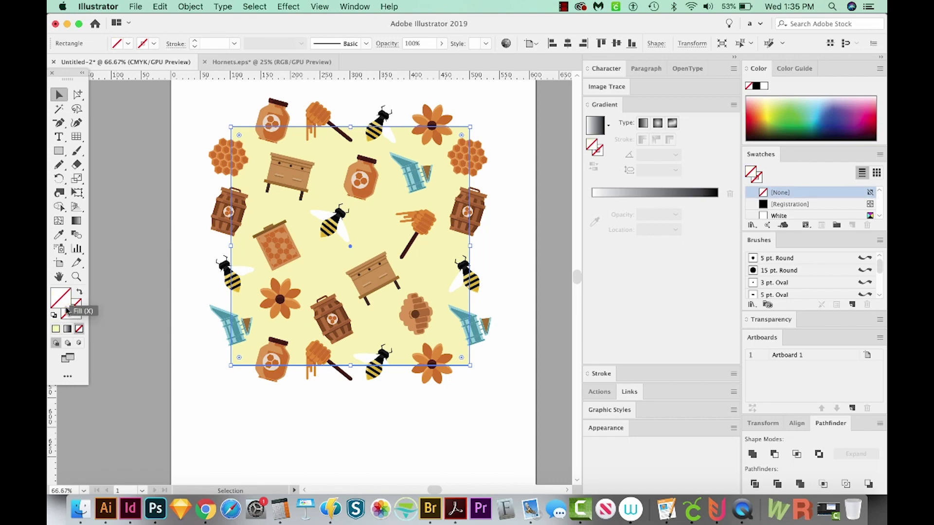
{"action": "key", "text": "x"}
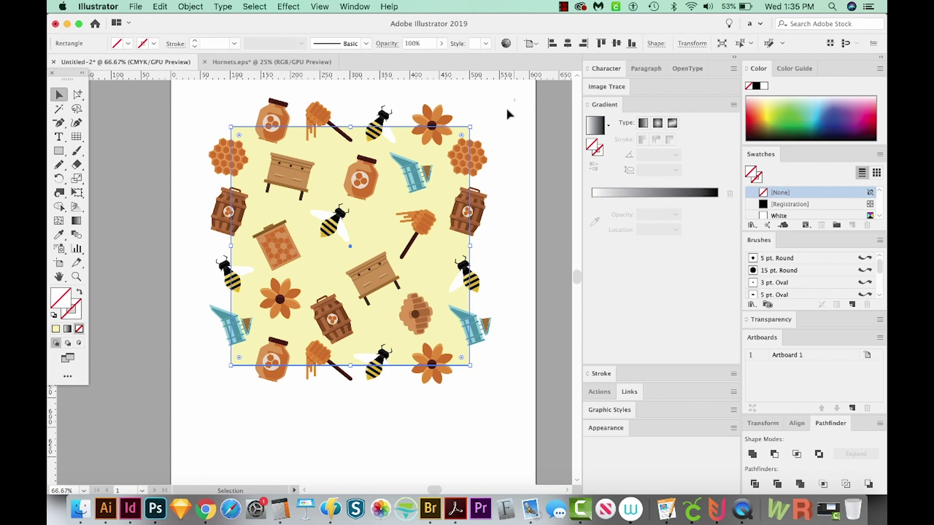
- Drag all the selected beekeeping tile objects into the Swatches panel as a new pattern, then reselect the artwork
{"action": "key", "text": "super+a"}
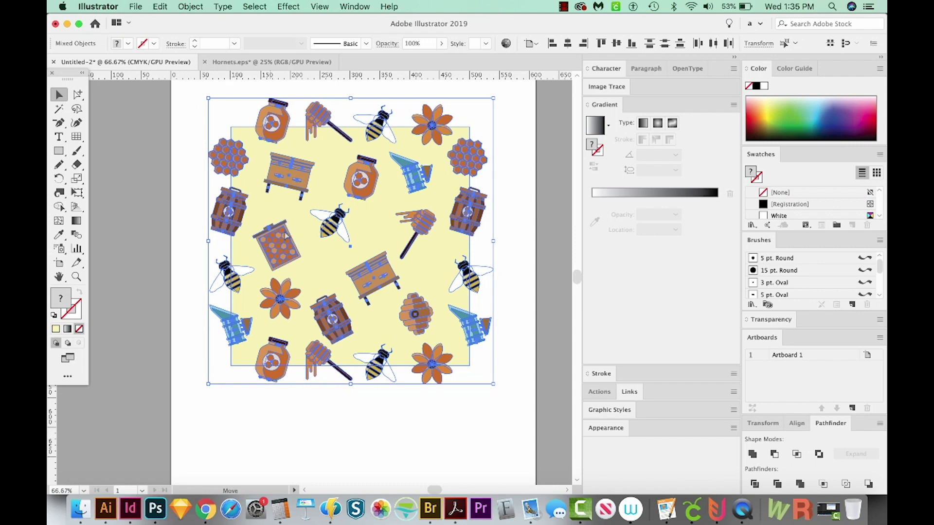
{"action": "left_click_drag", "start_coordinate": [287, 236], "coordinate": [775, 197]}
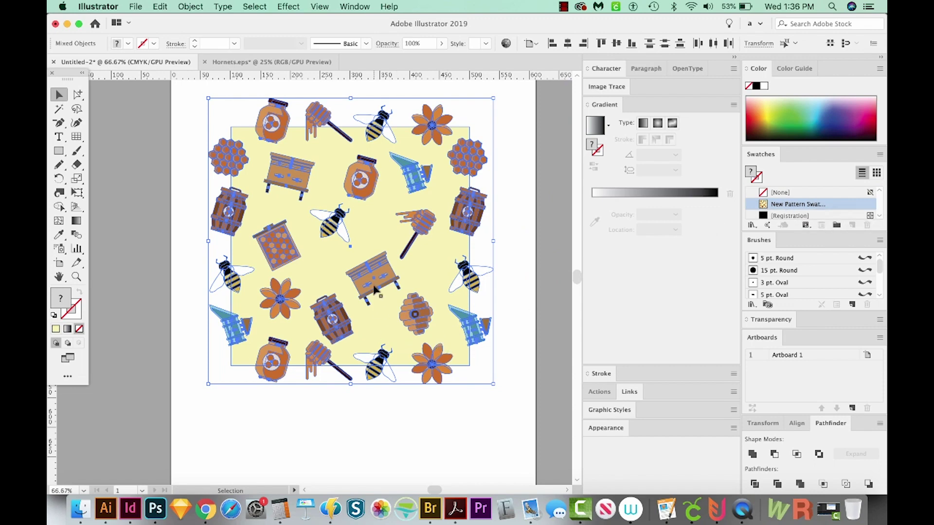
{"action": "key", "text": "super+minus"}
{"action": "key", "text": "super+minus"}
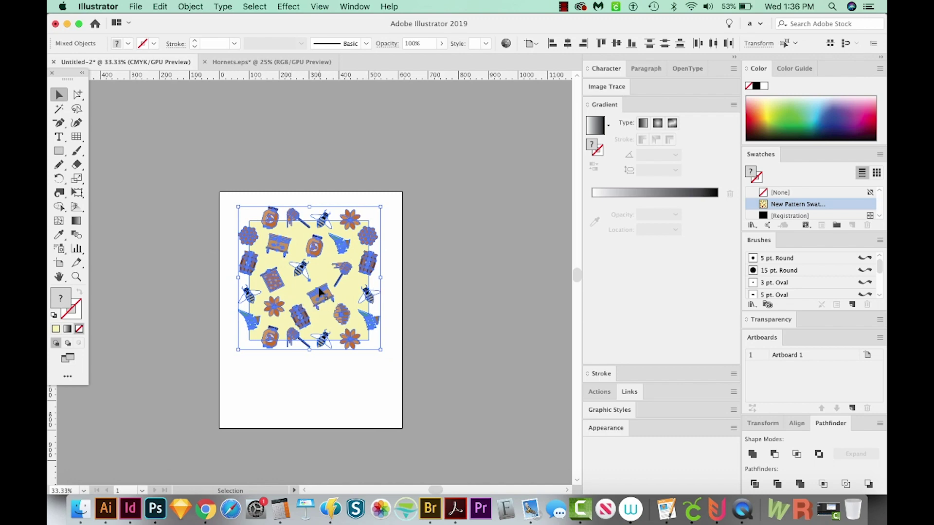
{"action": "left_click", "coordinate": [320, 292], "text": "alt+super"}
- Delete the tile artwork and draw a large rectangle filled with the new bee pattern swatch
{"action": "key", "text": "Delete"}
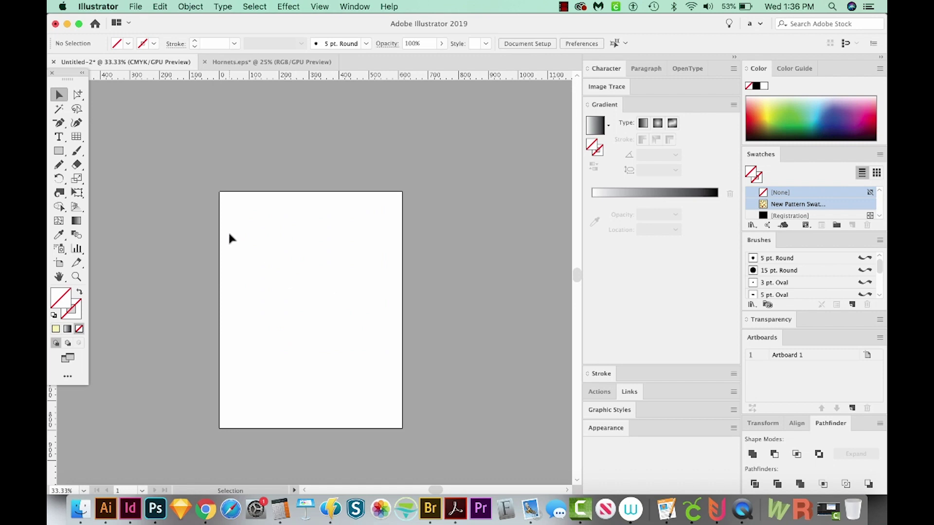
{"action": "key", "text": "m"}
{"action": "mouse_move", "coordinate": [150, 211]}
{"action": "left_mouse_down"}
{"action": "mouse_move", "coordinate": [365, 387]}
{"action": "mouse_move", "coordinate": [550, 411]}
{"action": "left_mouse_up"}
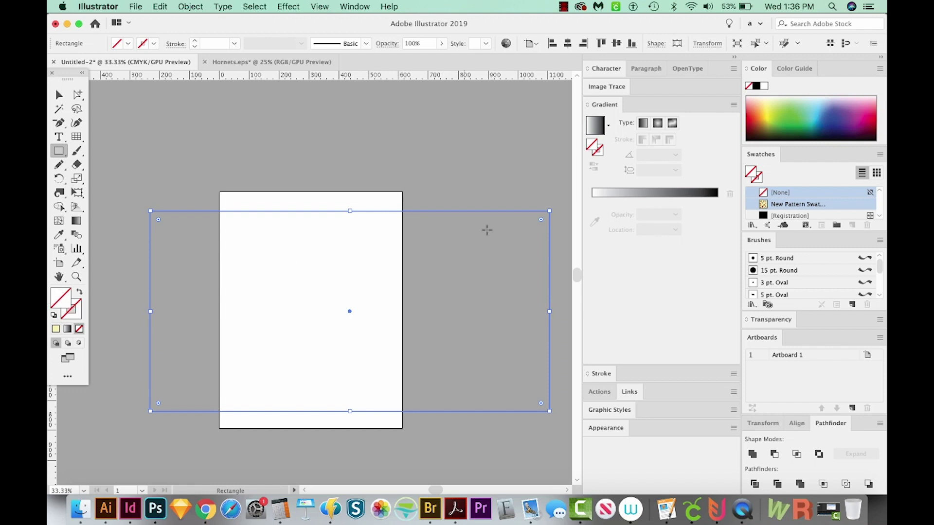
{"action": "left_click", "coordinate": [787, 207]}
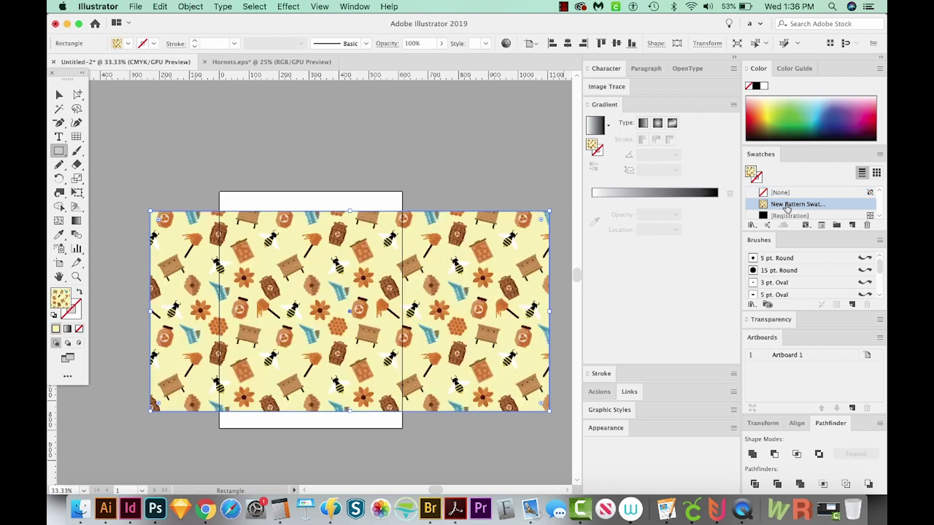
- Zoom in on the rectangle to inspect the repeating pattern fill
{"action": "key", "text": "z"}
{"action": "left_click", "coordinate": [342, 335]}
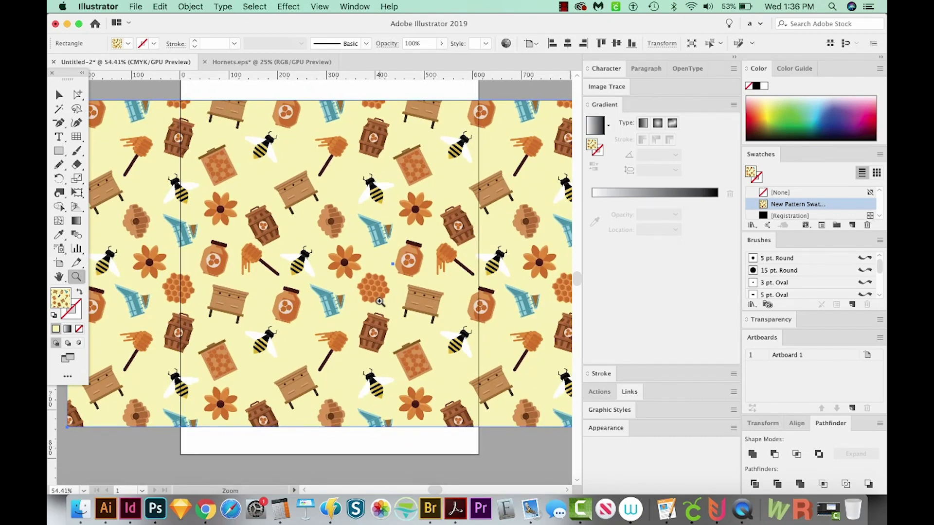
{"action": "mouse_move", "coordinate": [379, 301]}
{"action": "left_mouse_down"}
{"action": "mouse_move", "coordinate": [277, 301]}
{"action": "mouse_move", "coordinate": [327, 309]}
{"action": "mouse_move", "coordinate": [369, 301]}
{"action": "left_mouse_up"}
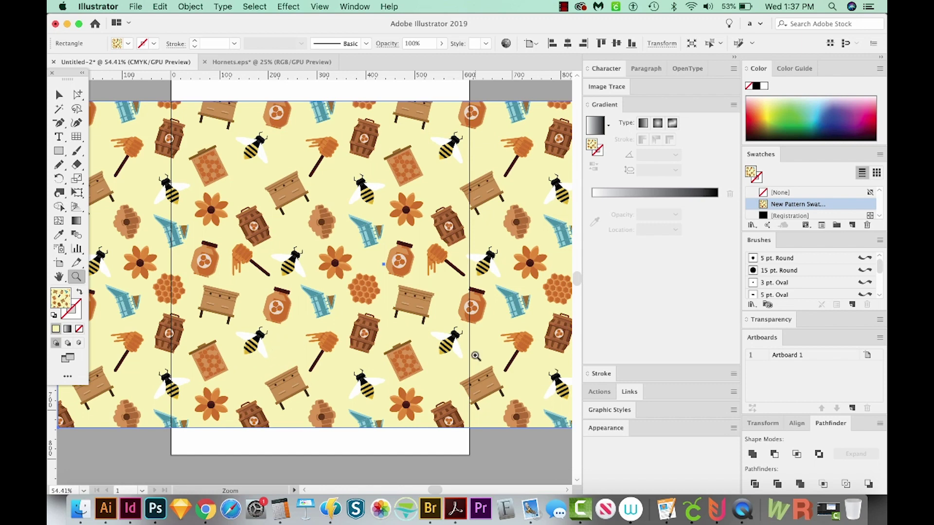
- Drag the pattern swatch back onto the canvas and place the tile artwork below the rectangle
{"action": "left_click", "coordinate": [483, 268], "text": "alt"}
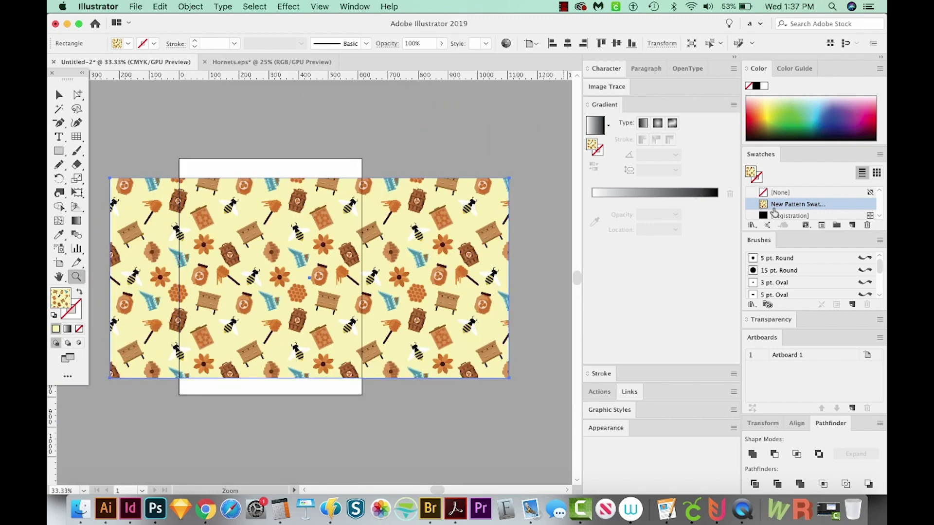
{"action": "left_click_drag", "start_coordinate": [763, 210], "coordinate": [344, 414]}
{"action": "left_click_drag", "start_coordinate": [475, 407], "coordinate": [519, 319]}
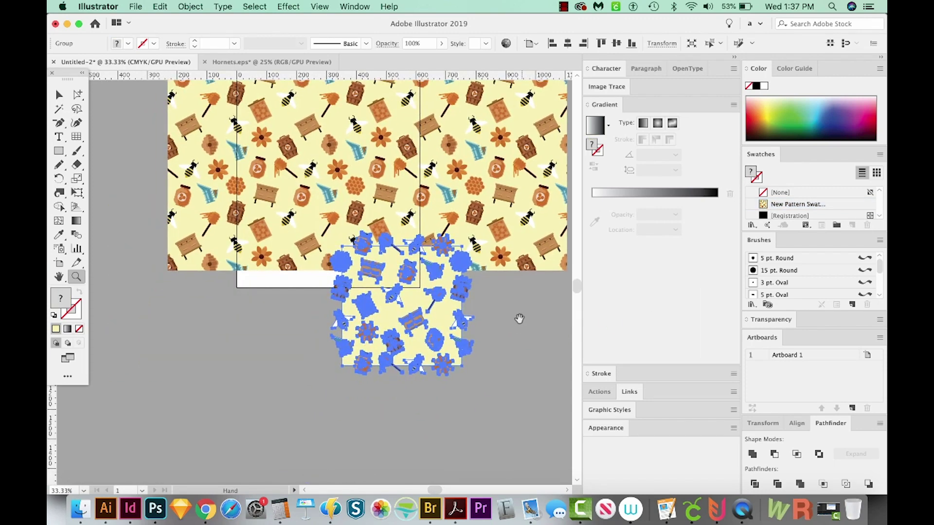
{"action": "key", "text": "v"}
{"action": "left_click_drag", "start_coordinate": [413, 317], "coordinate": [306, 385]}
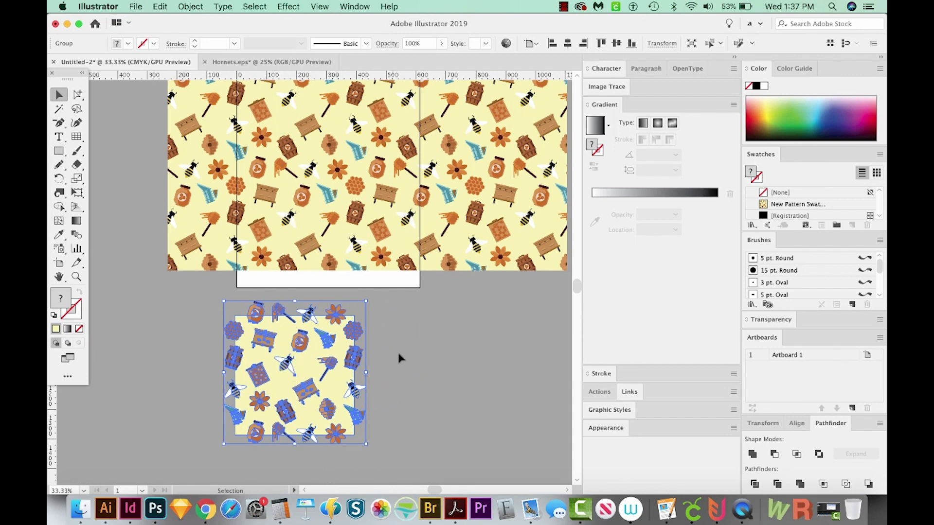
- Select one bee inside the tile group and nudge it slightly down and right
{"action": "left_click", "coordinate": [445, 370]}
{"action": "key", "text": "a"}
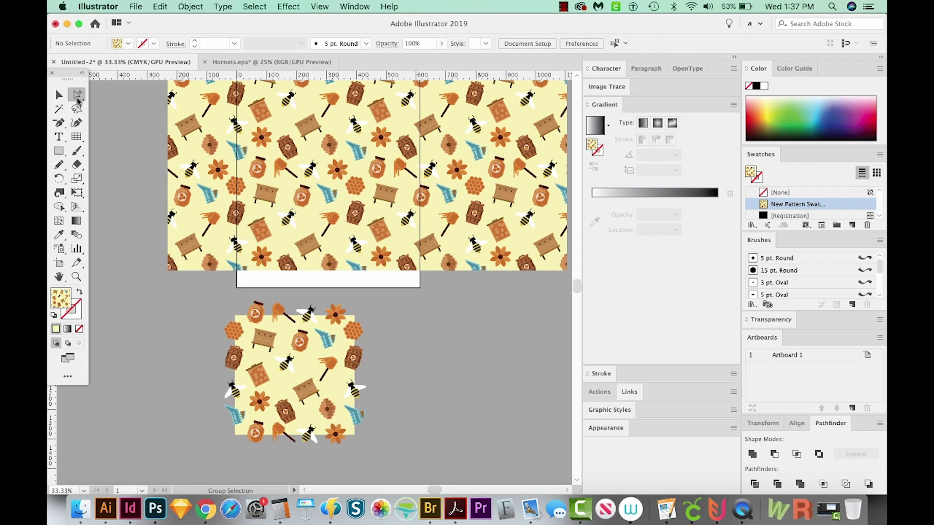
{"action": "left_click", "coordinate": [282, 363]}
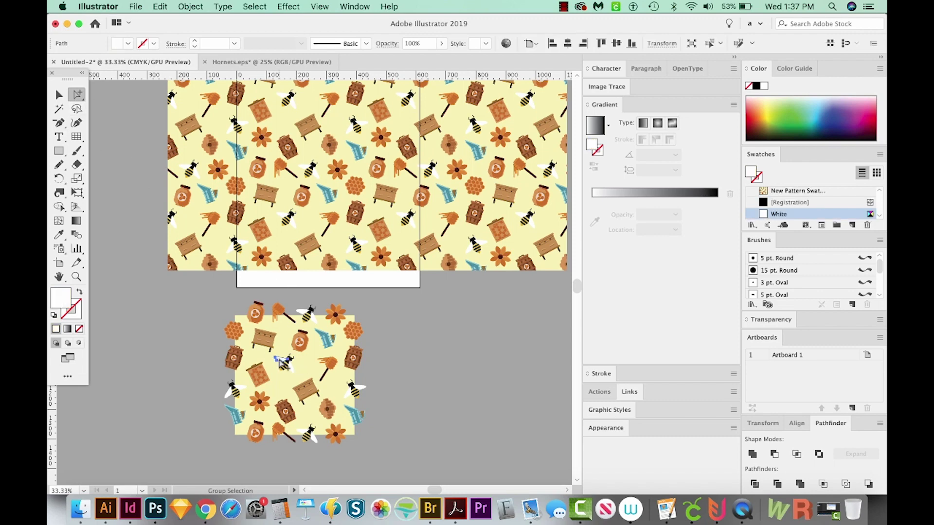
{"action": "left_click", "coordinate": [284, 362]}
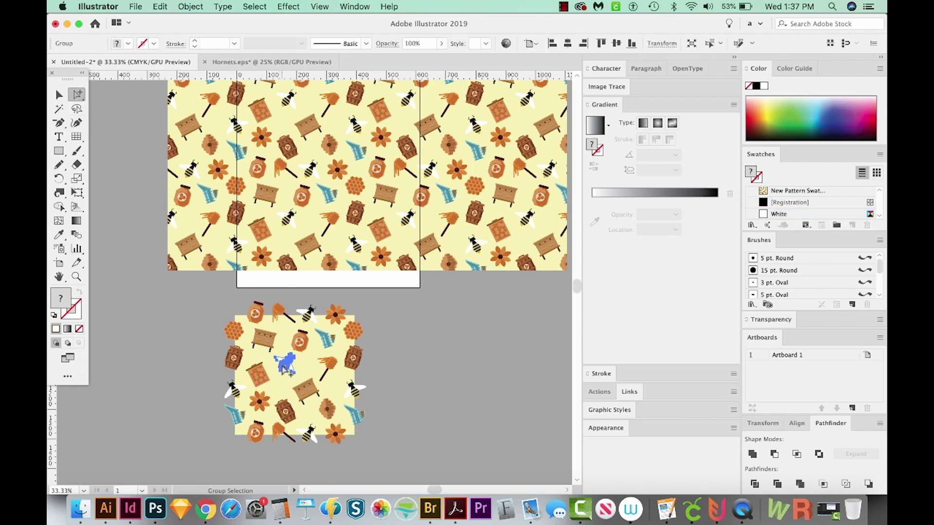
{"action": "key", "text": "v"}
{"action": "left_click_drag", "start_coordinate": [284, 367], "coordinate": [286, 371]}
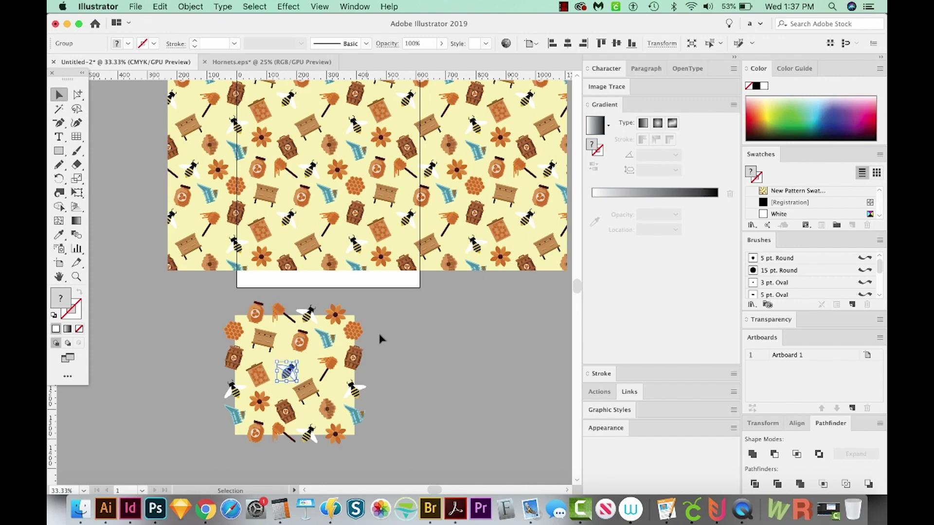
- Option-drag the edited tile onto the pattern swatch to update it
{"action": "scroll", "coordinate": [387, 305], "scroll_direction": "down", "scroll_amount": 2}
{"action": "left_click_drag", "start_coordinate": [387, 306], "coordinate": [212, 436]}
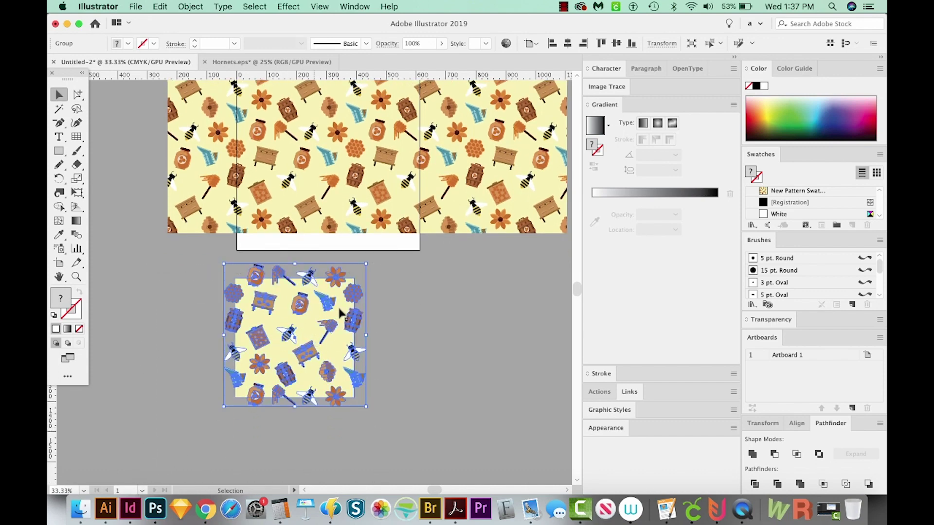
{"action": "left_click_drag", "start_coordinate": [289, 346], "coordinate": [764, 205]}
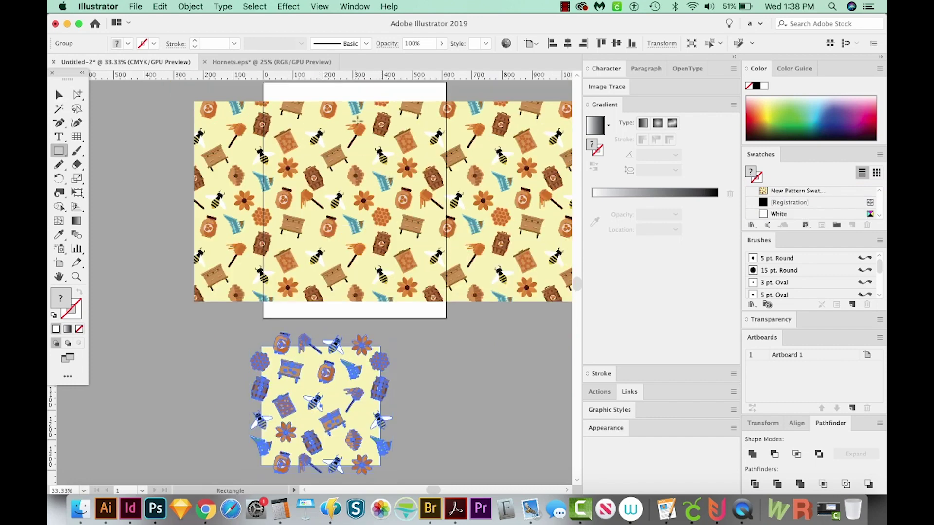
{"action": "key", "text": "v"}
{"action": "scroll", "coordinate": [276, 292], "scroll_direction": "right", "scroll_amount": 3}
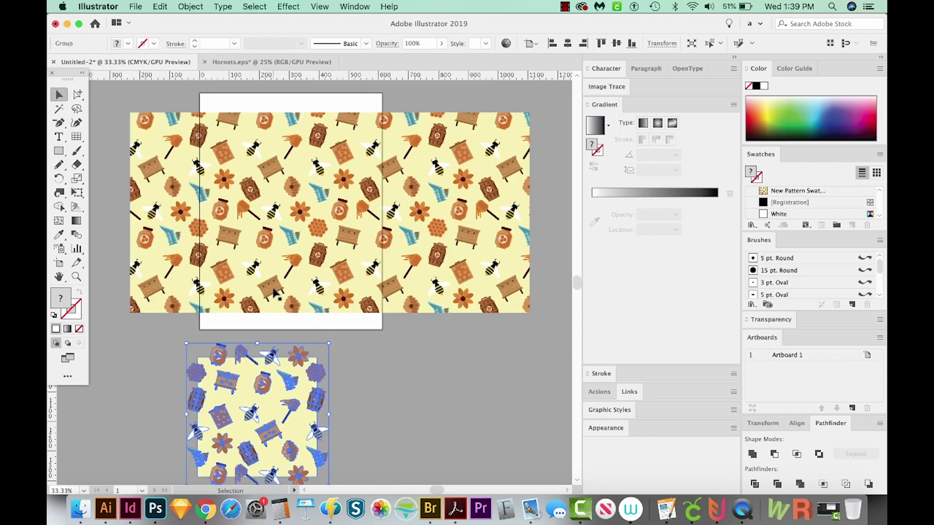